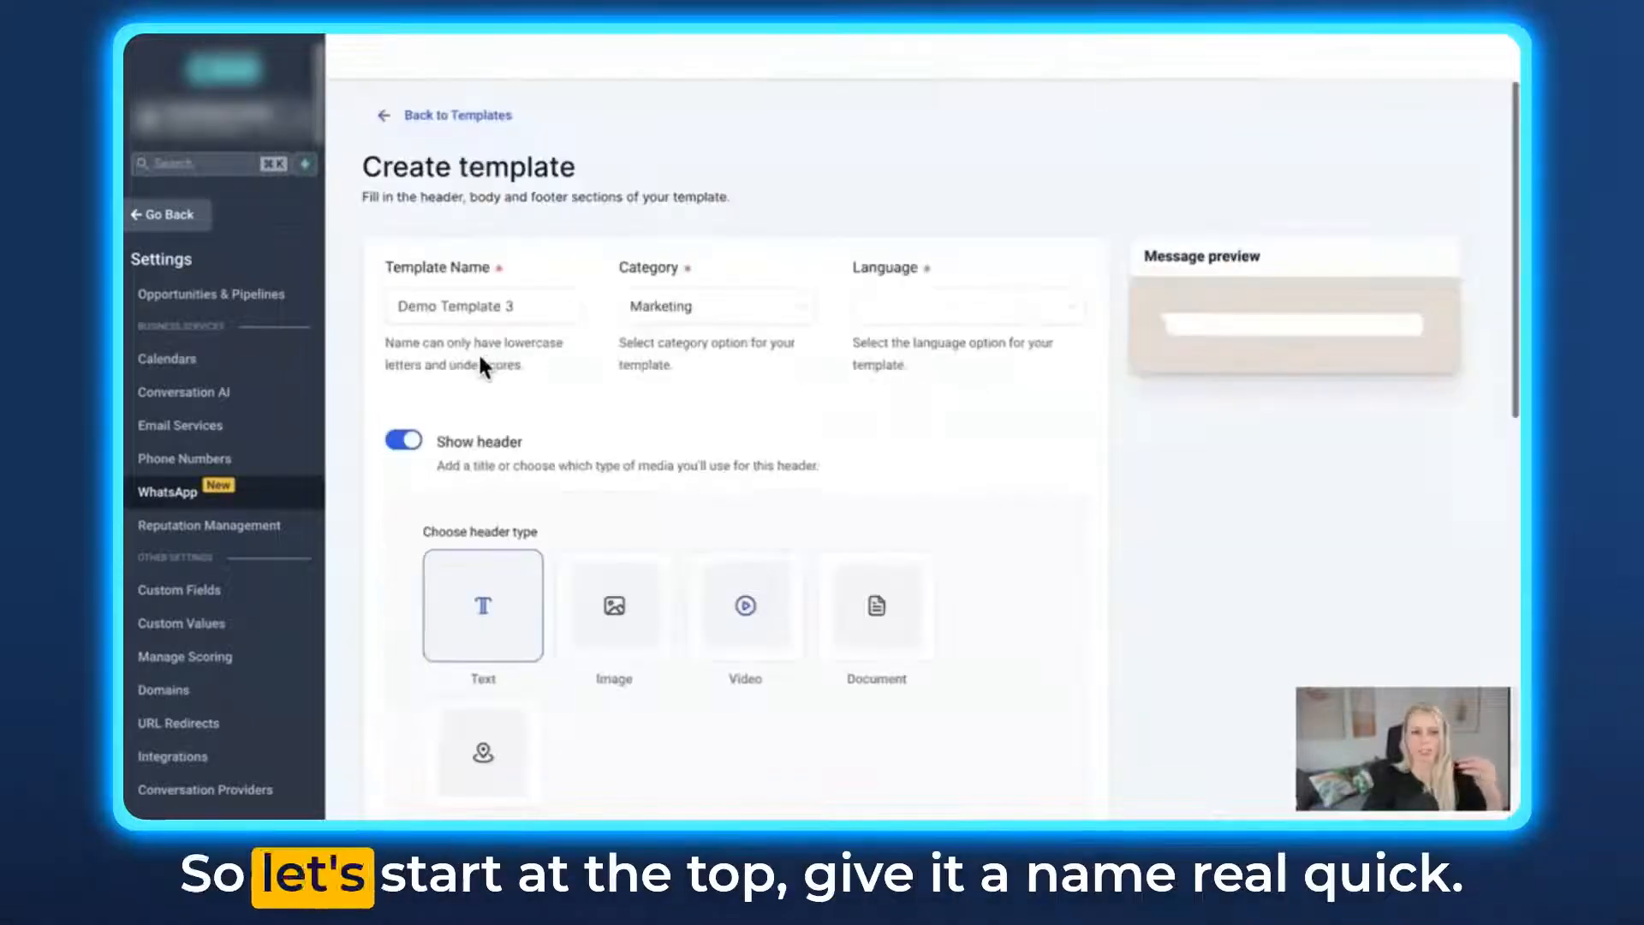
# - Set Demo Template 3 to the Marketing category and the English (US) language
pyautogui.moveTo(516, 306); pyautogui.dragTo(402, 305)
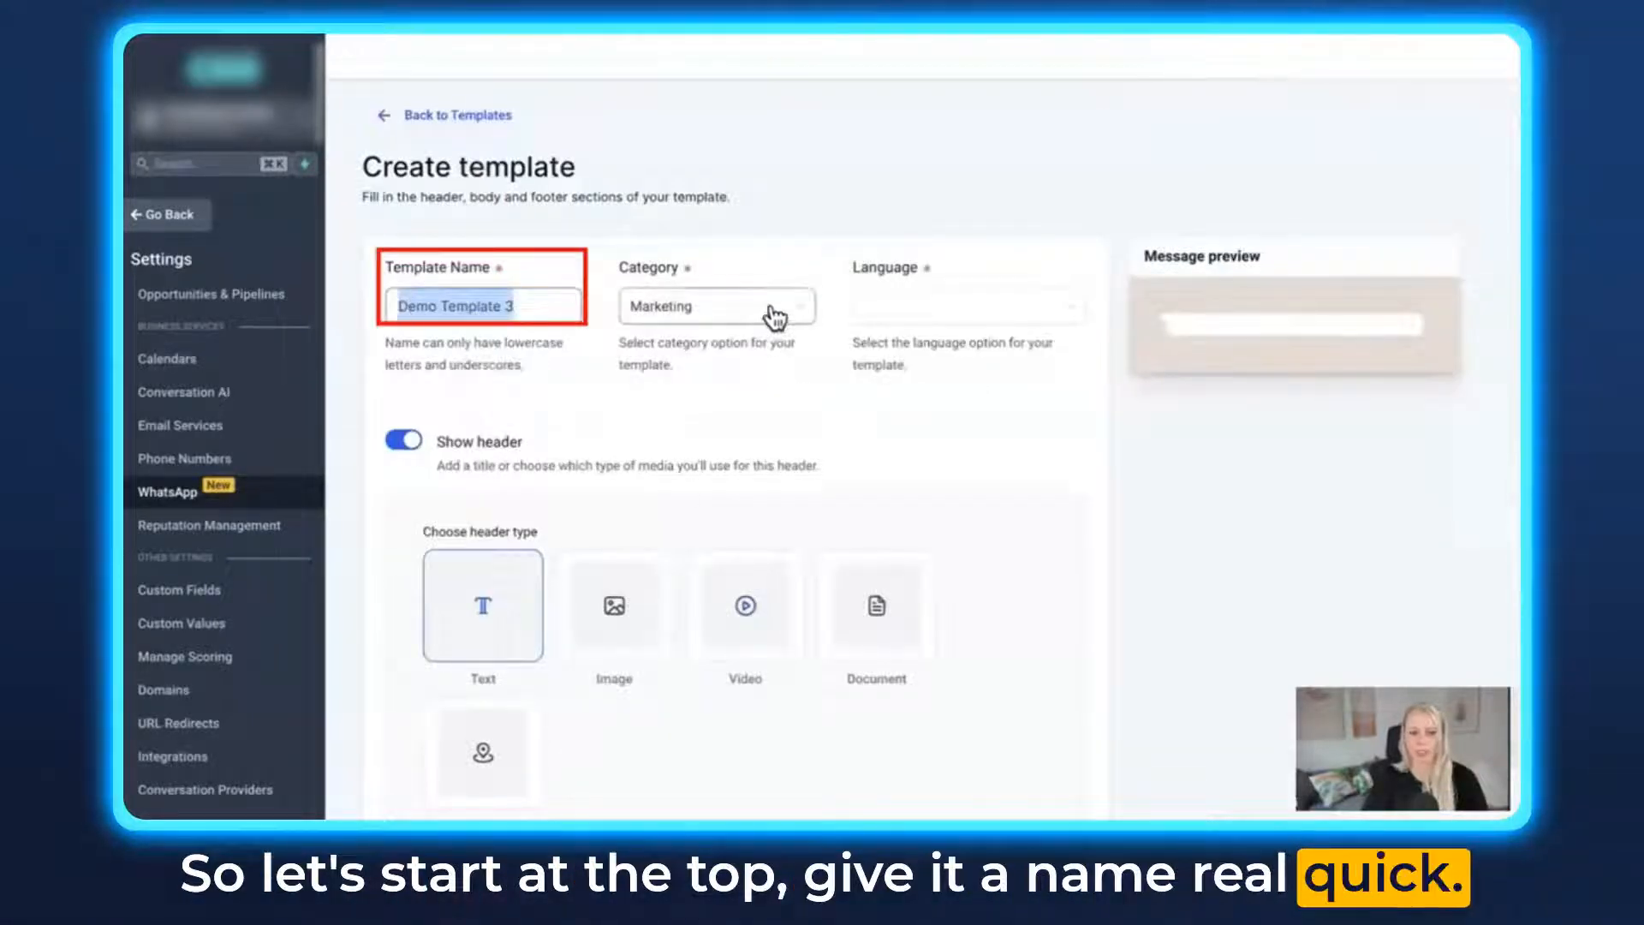
pyautogui.click(774, 317)
pyautogui.click(757, 349)
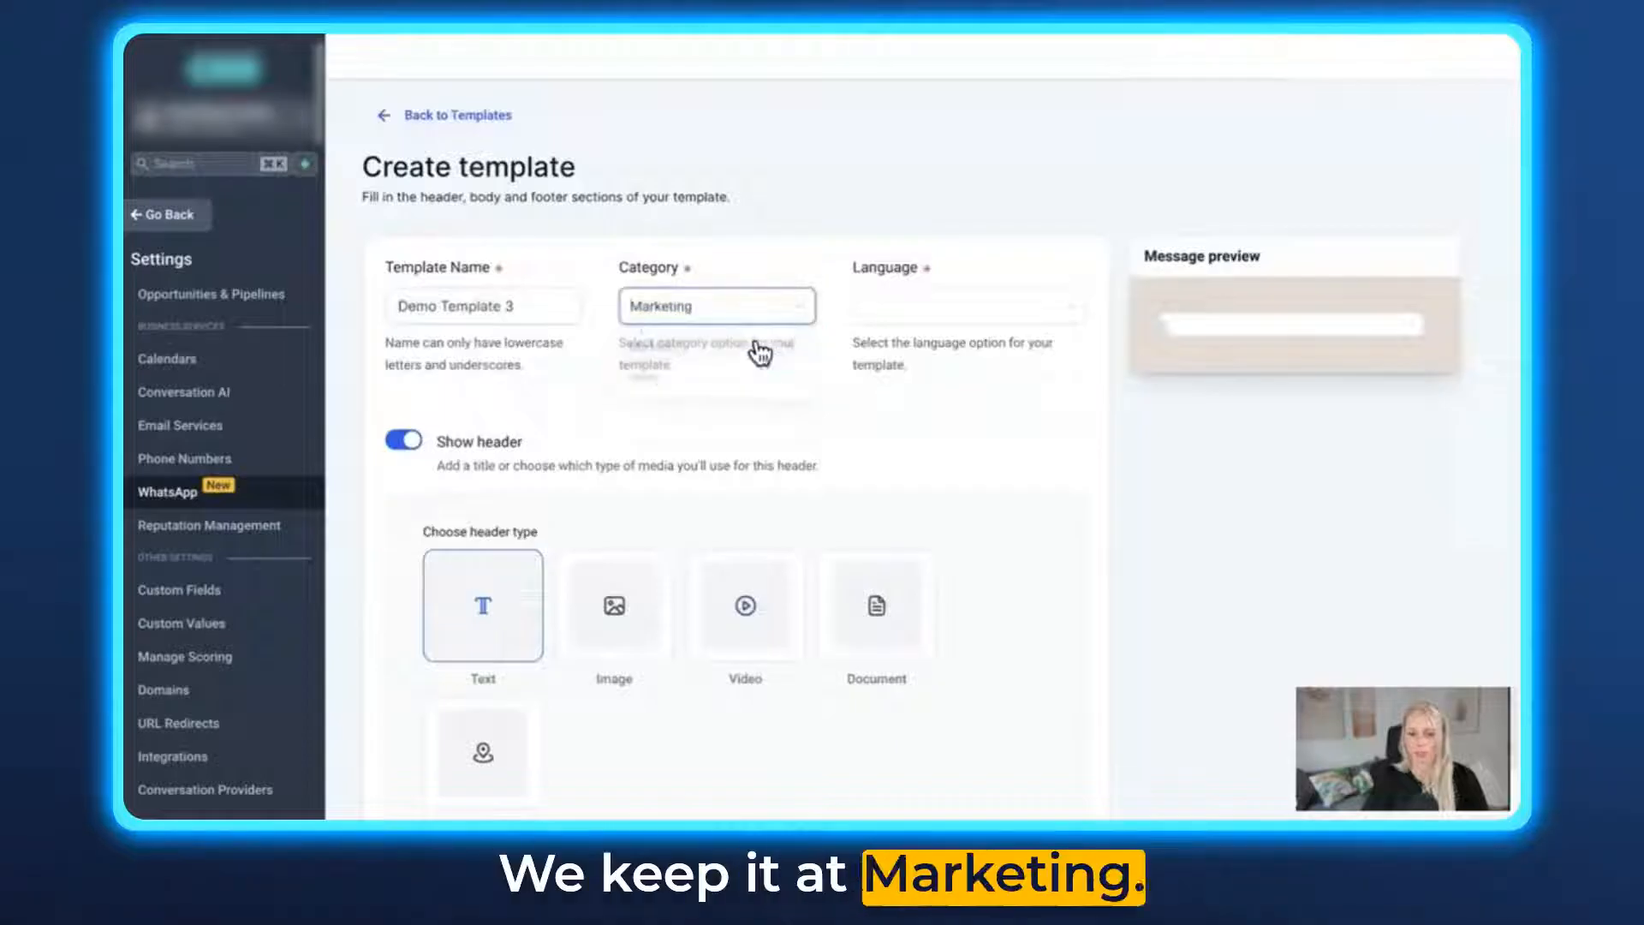
pyautogui.click(902, 323)
pyautogui.click(957, 512)
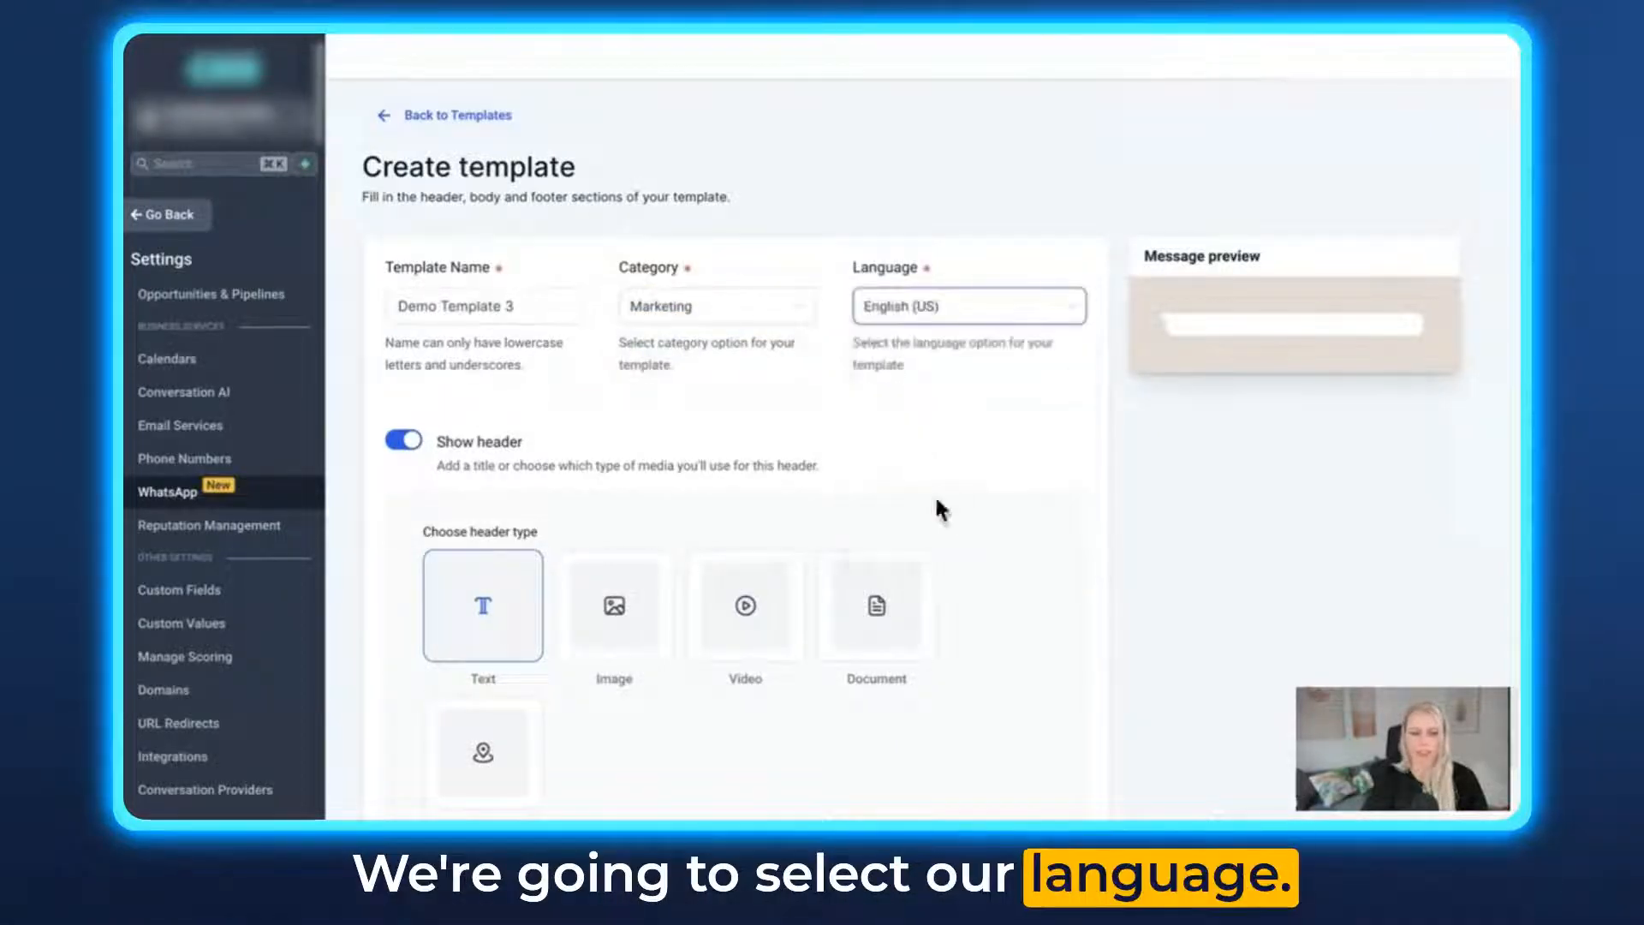
# - Set the template header type to Image and upload Fipsi.jpeg as the header picture
pyautogui.scroll(-3, 639, 393)
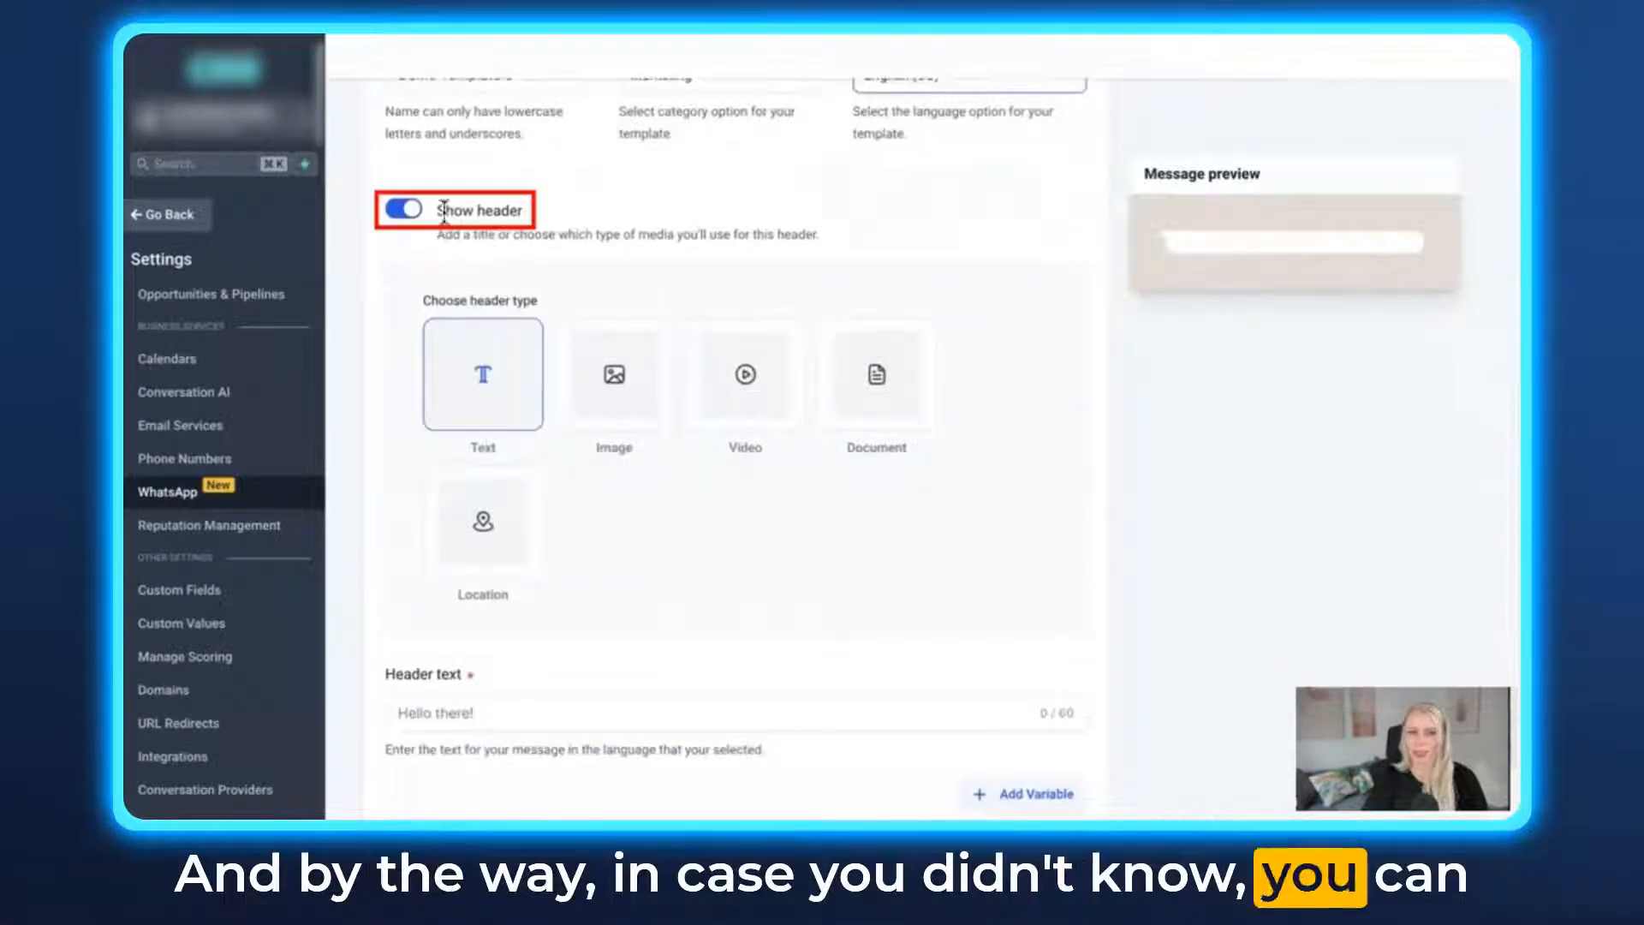
pyautogui.moveTo(528, 218); pyautogui.dragTo(434, 212)
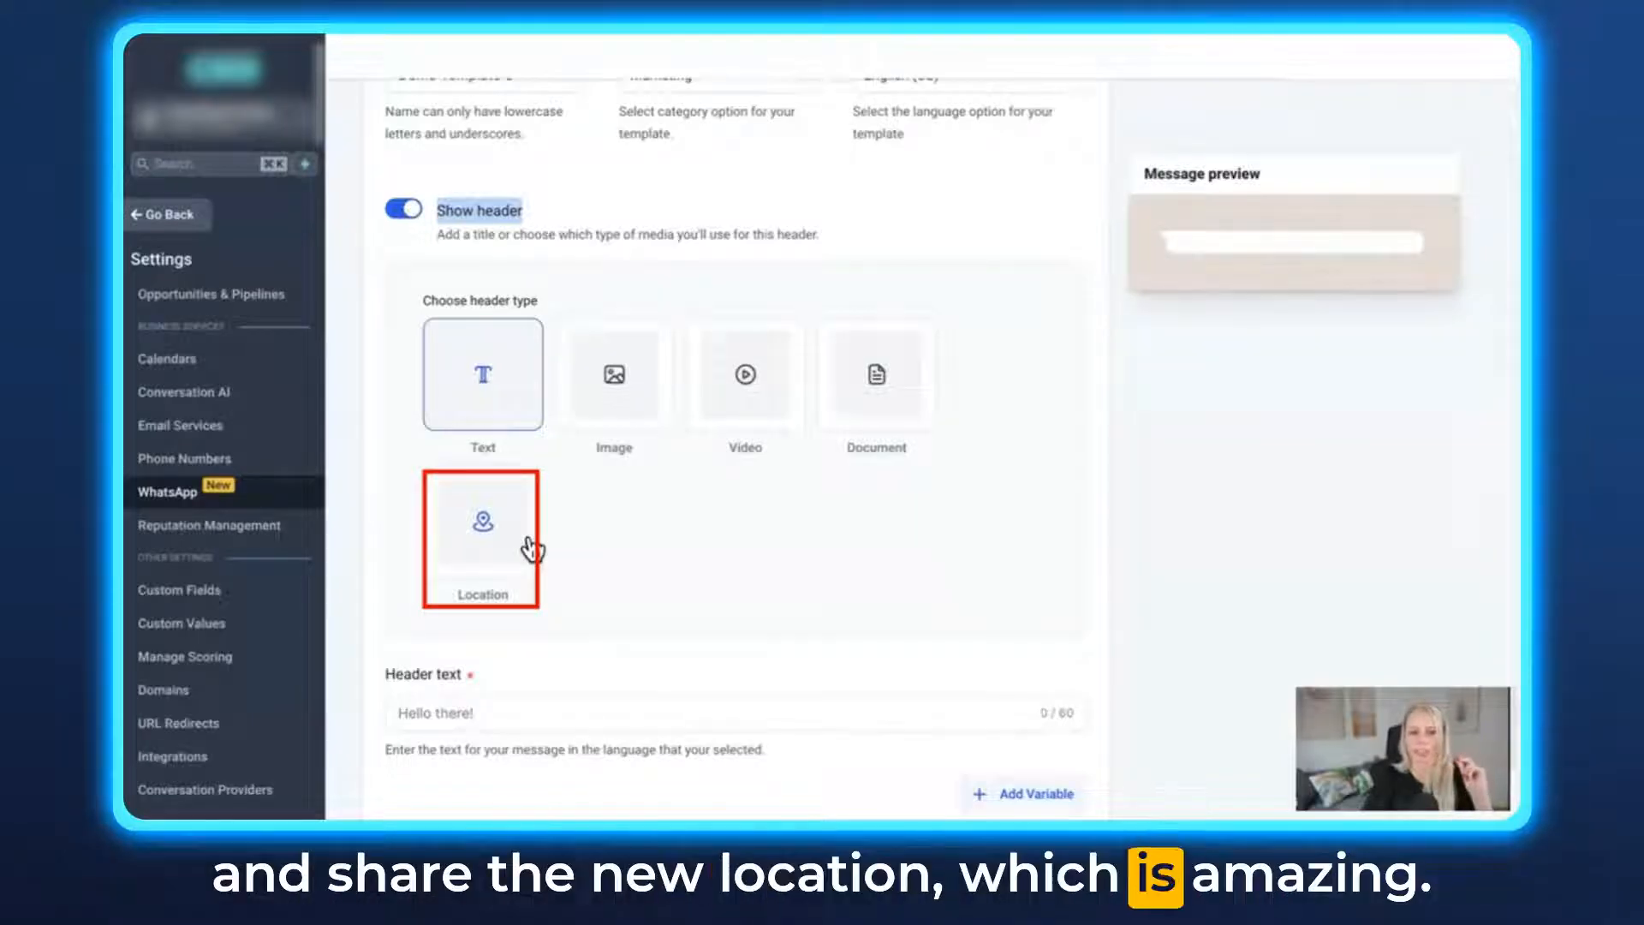
pyautogui.click(613, 416)
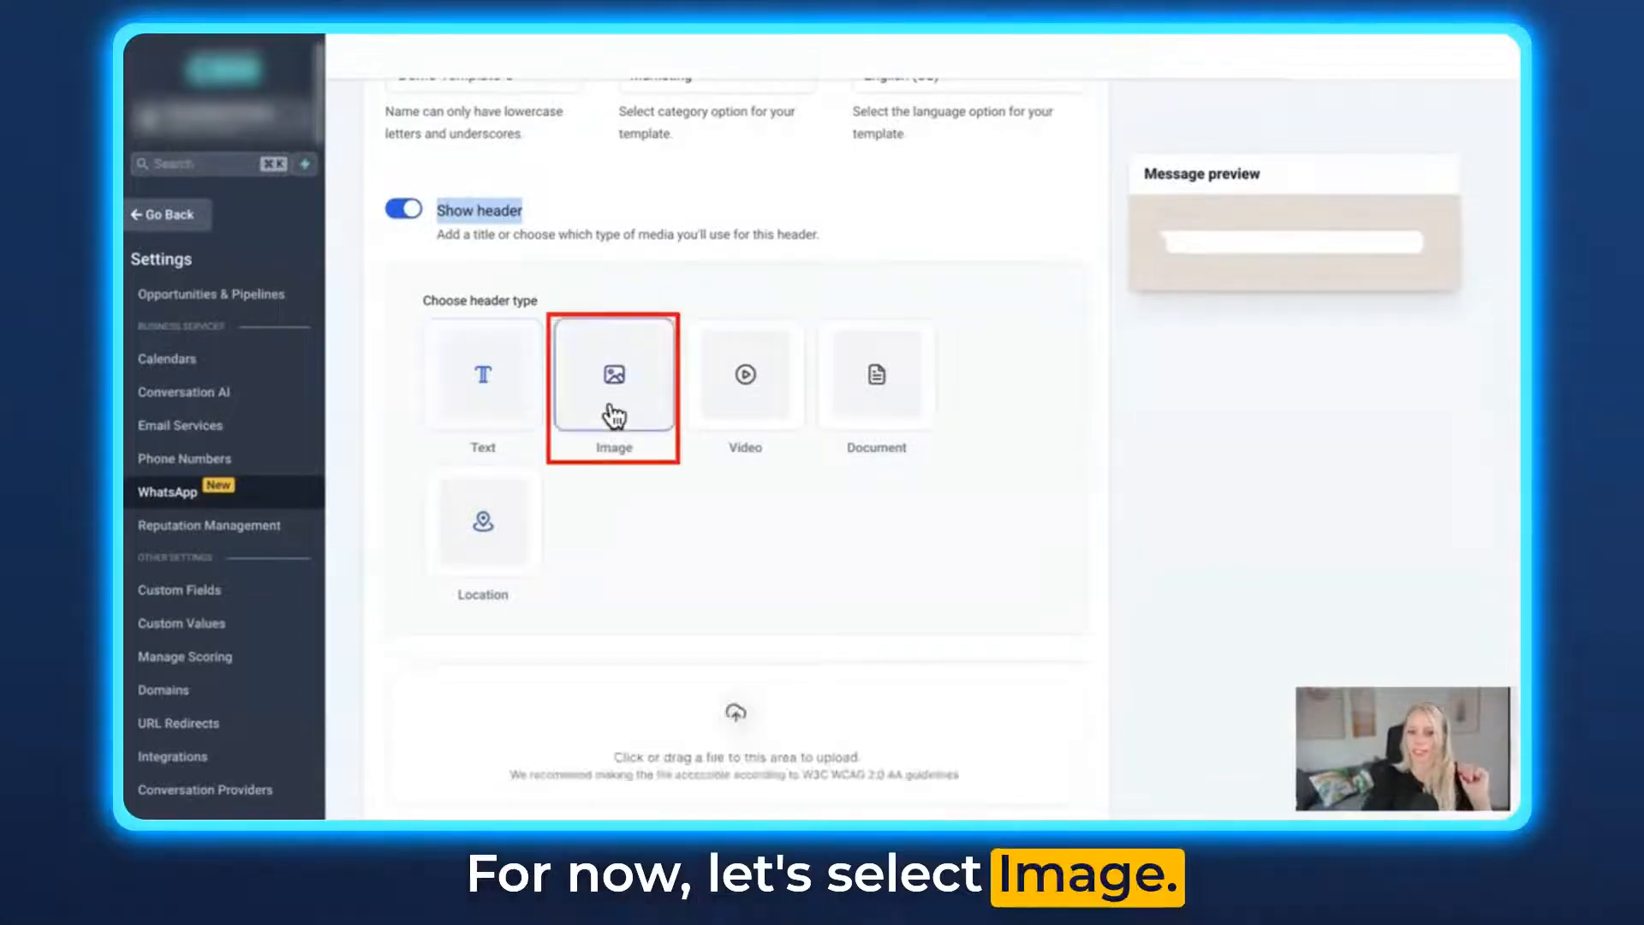
pyautogui.scroll(-2, 745, 562)
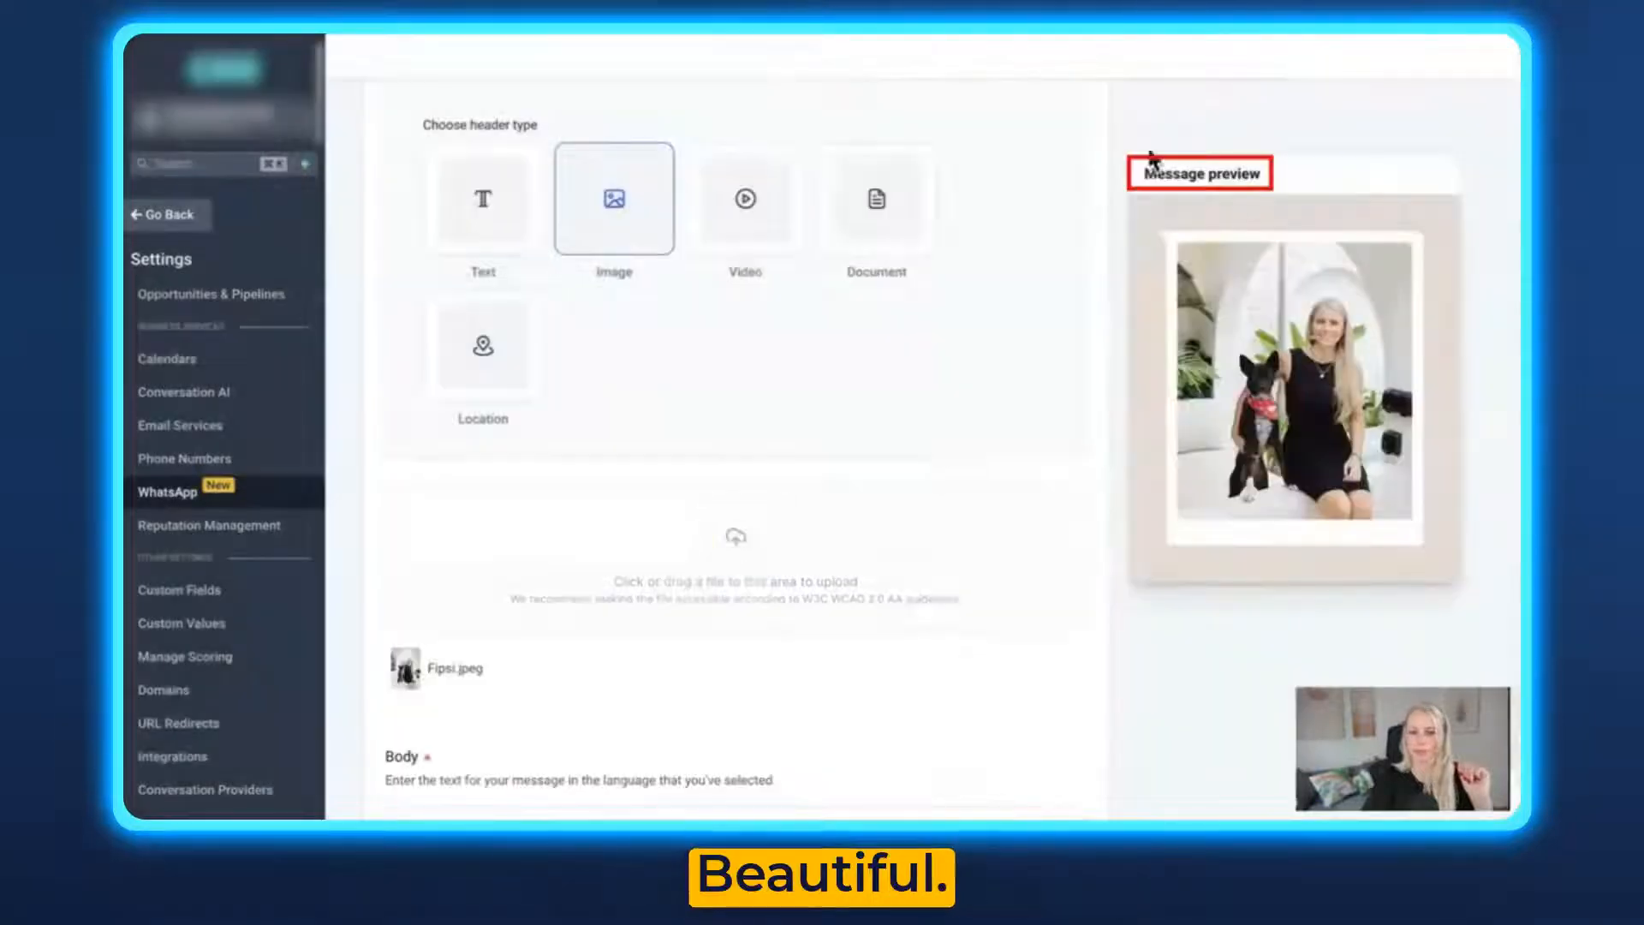
pyautogui.moveTo(1144, 178); pyautogui.dragTo(1180, 174)
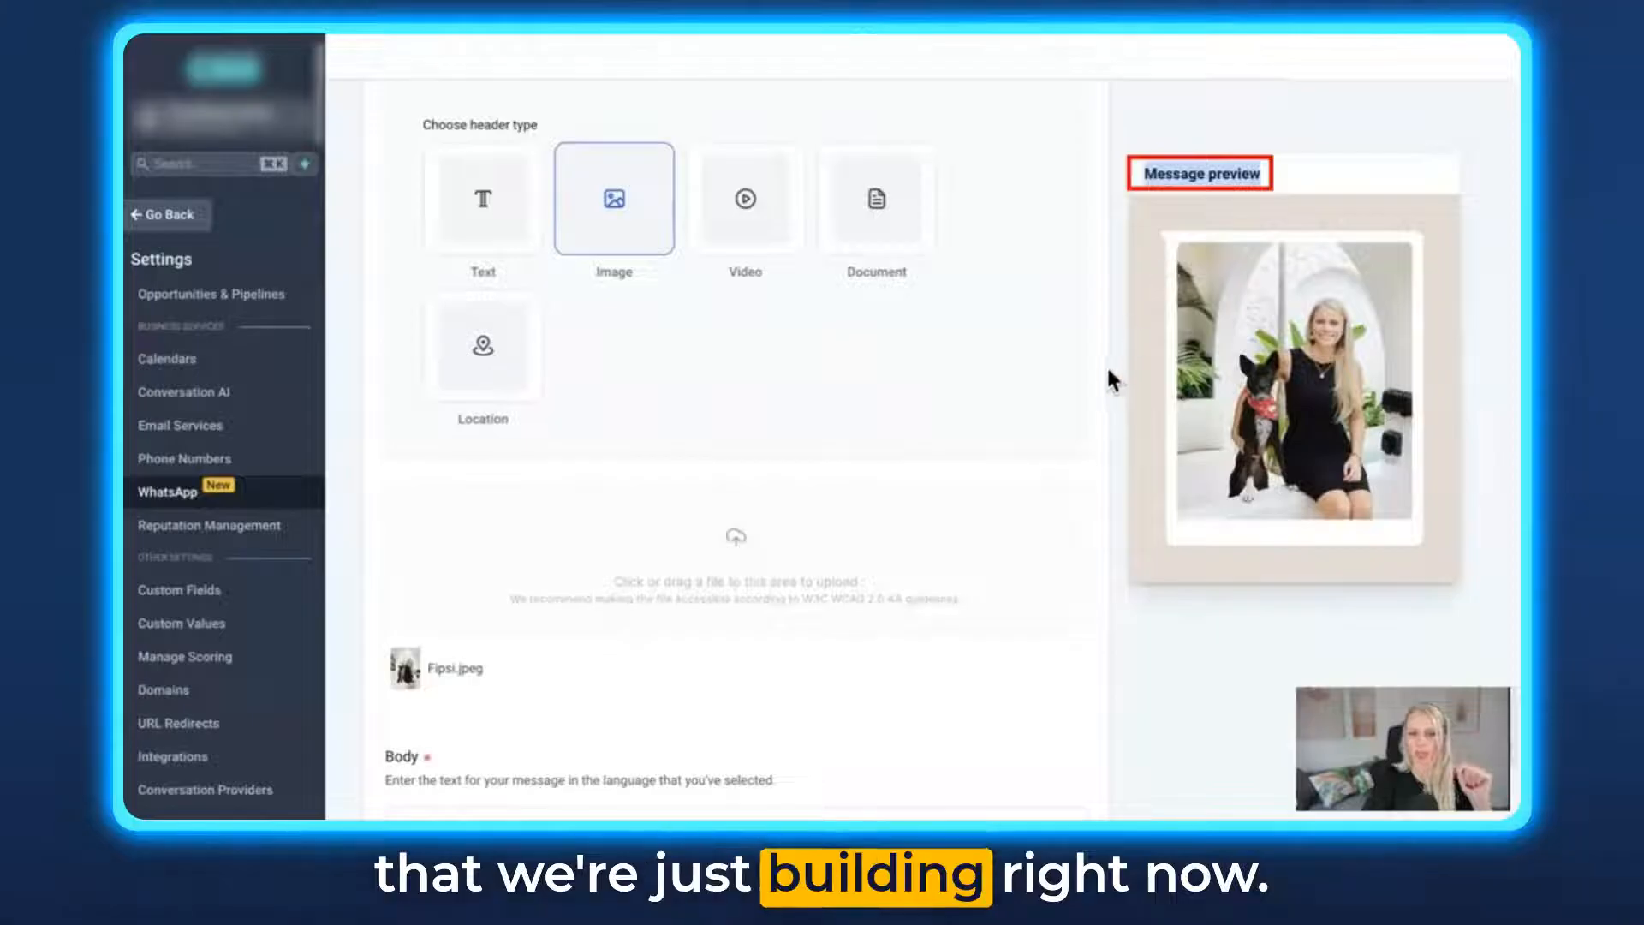
# - Write a body with a short greeting, "I am giving away free dog scarves in exchange for a social media post." and "Are you interested?"
pyautogui.scroll(-5, 1083, 445)
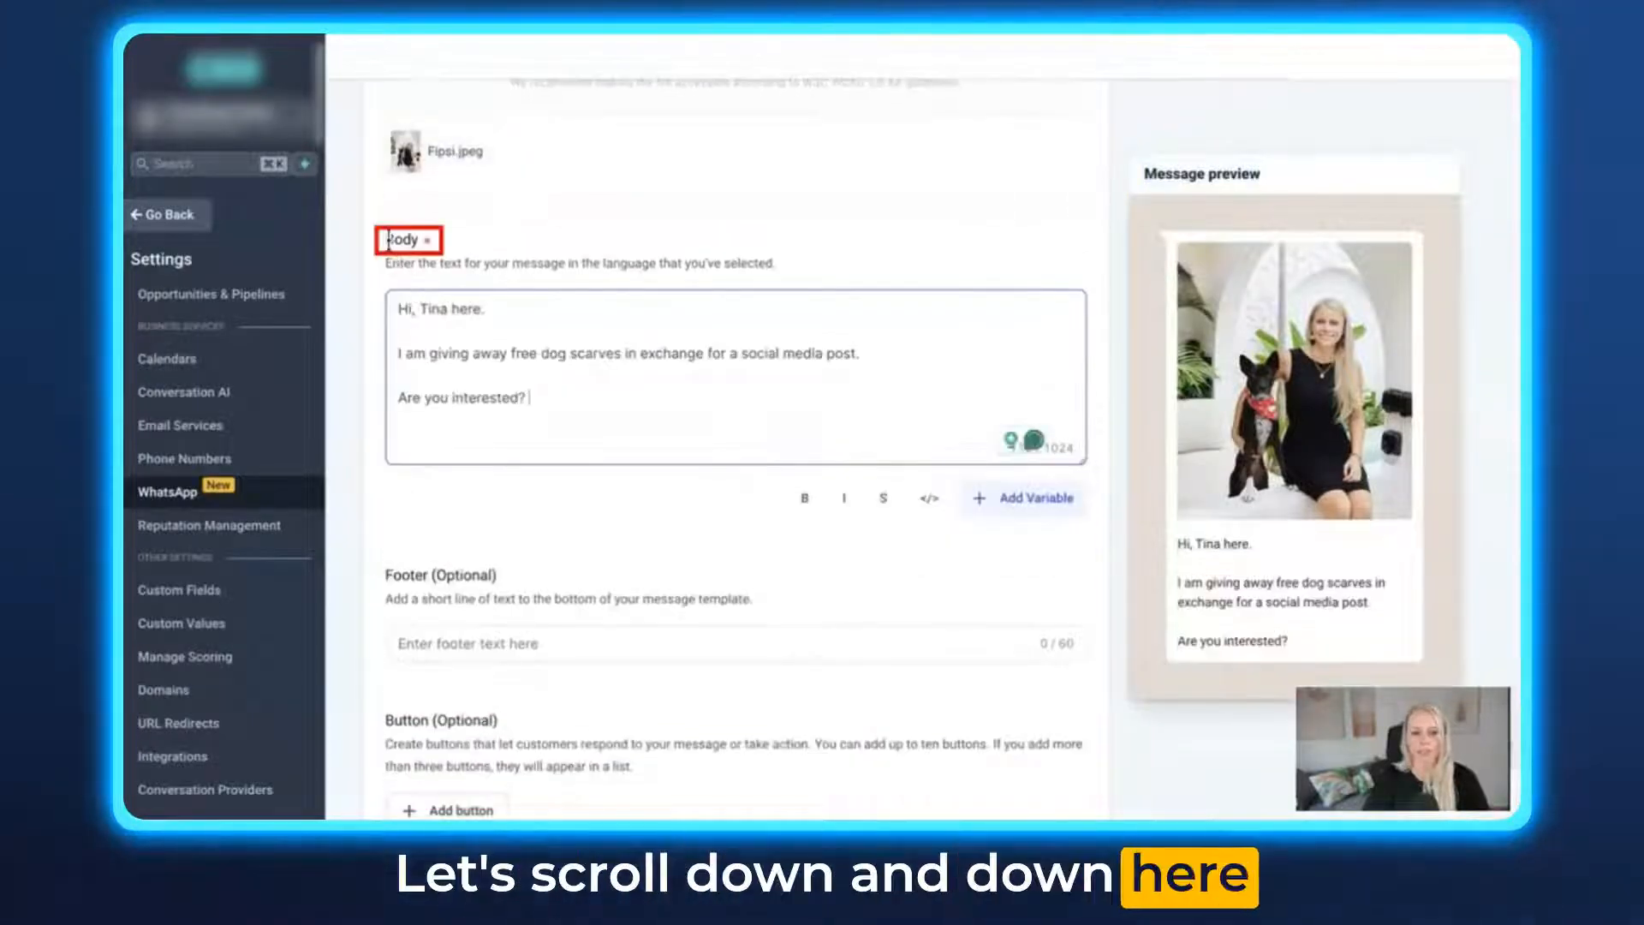
pyautogui.moveTo(388, 240); pyautogui.dragTo(424, 248)
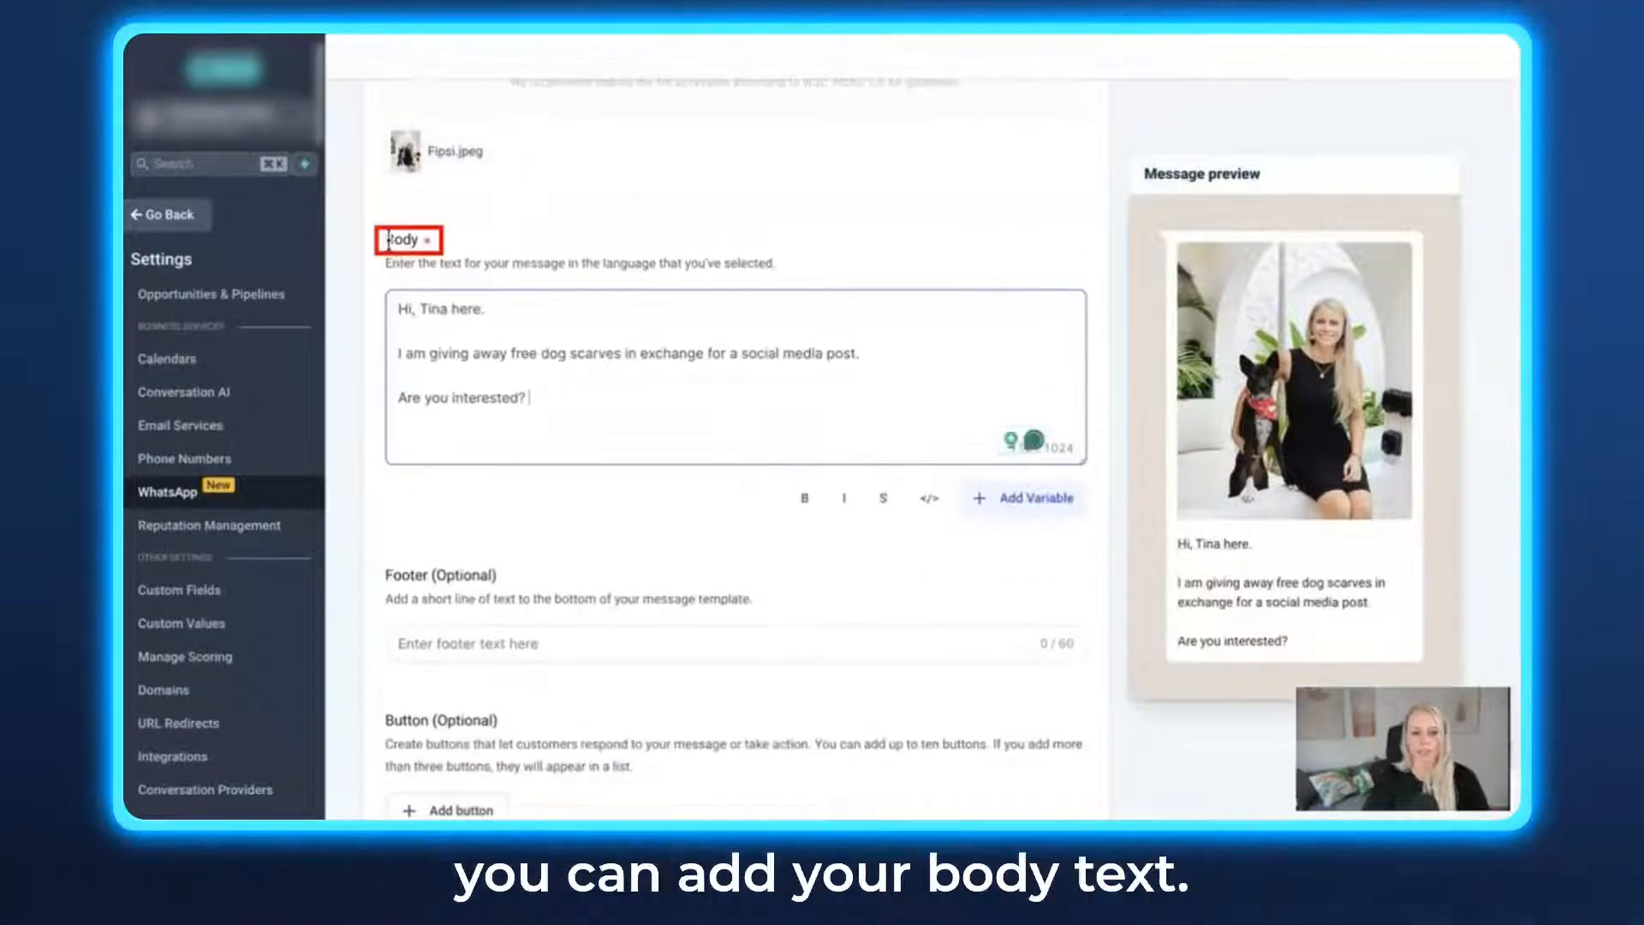
pyautogui.click(518, 435)
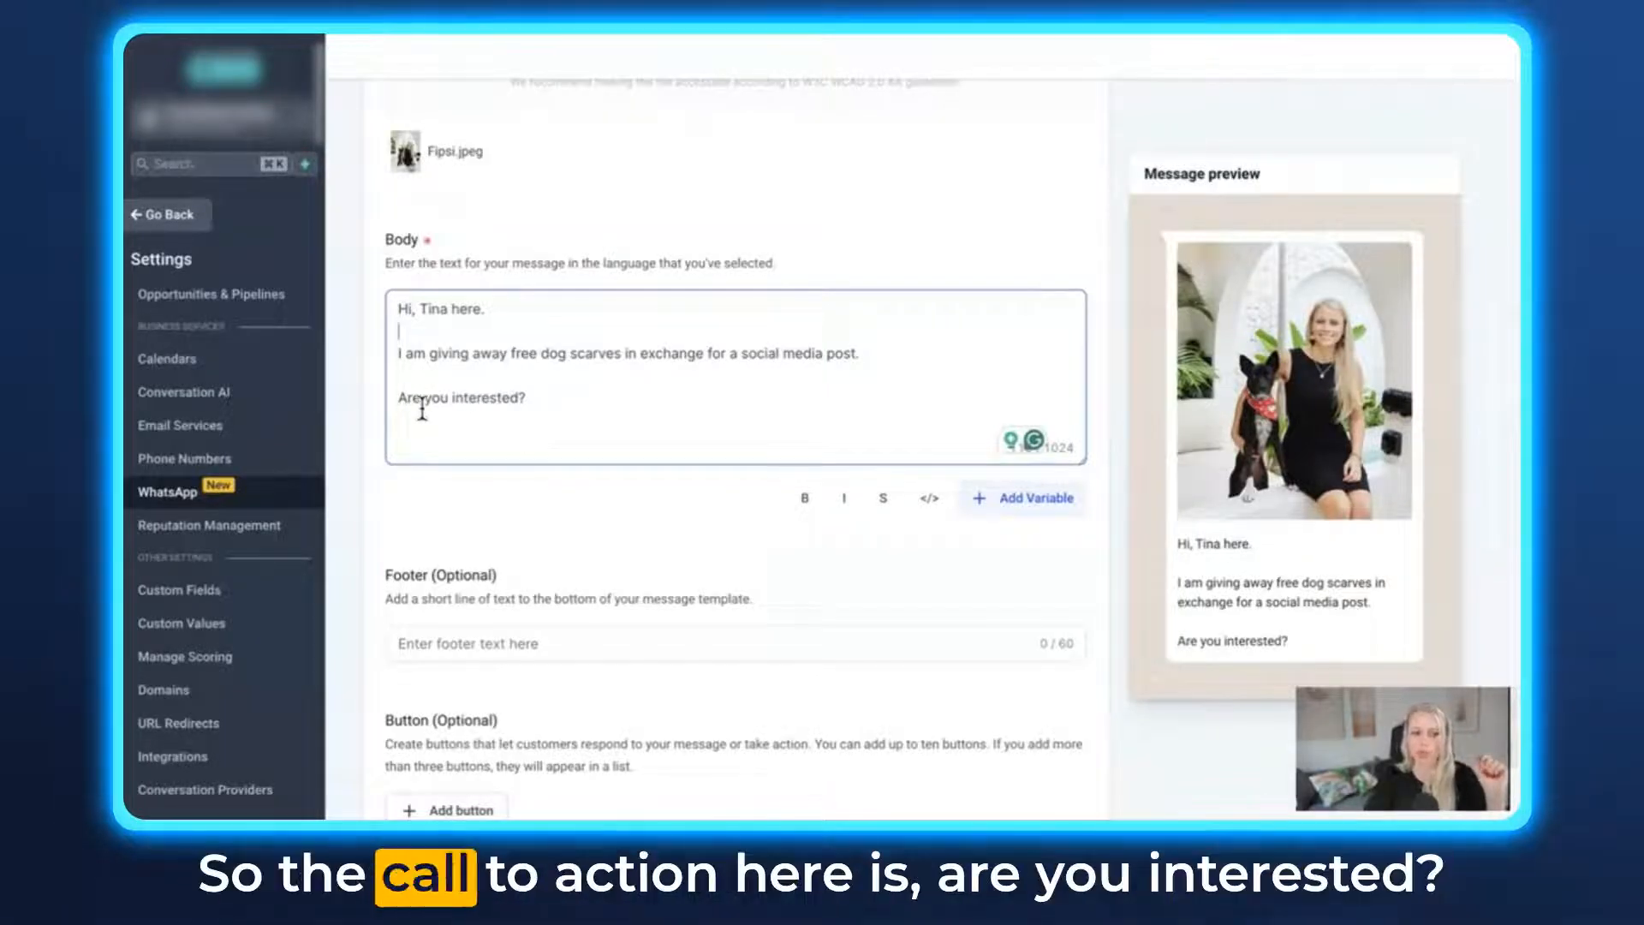
pyautogui.moveTo(487, 401); pyautogui.dragTo(533, 399)
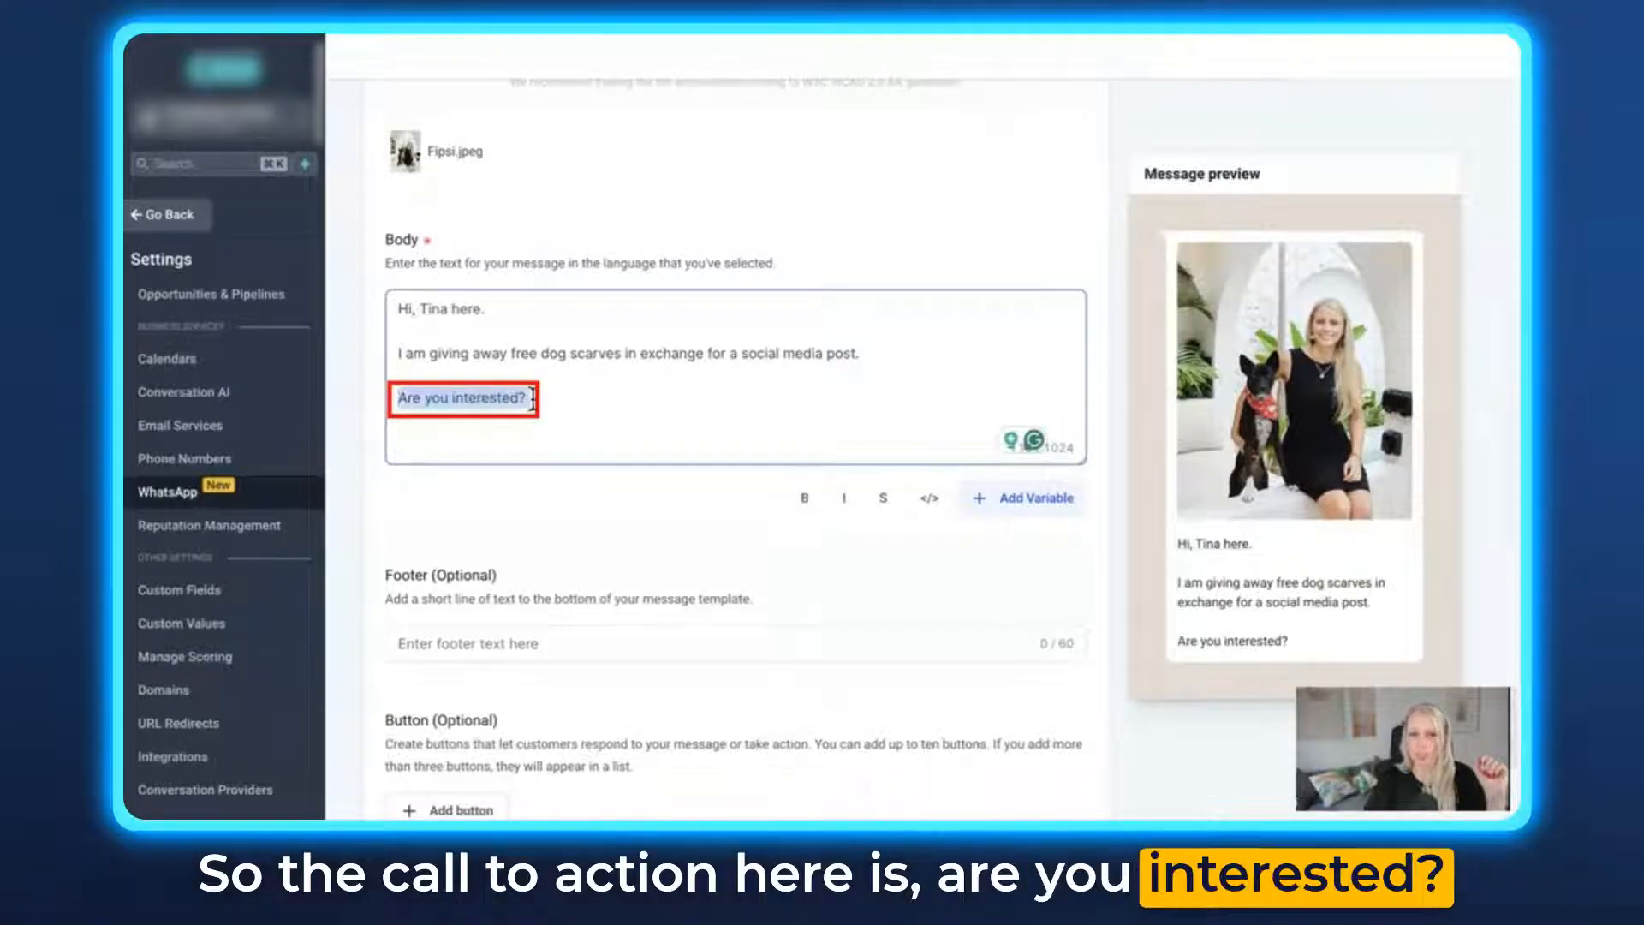
pyautogui.click(551, 403)
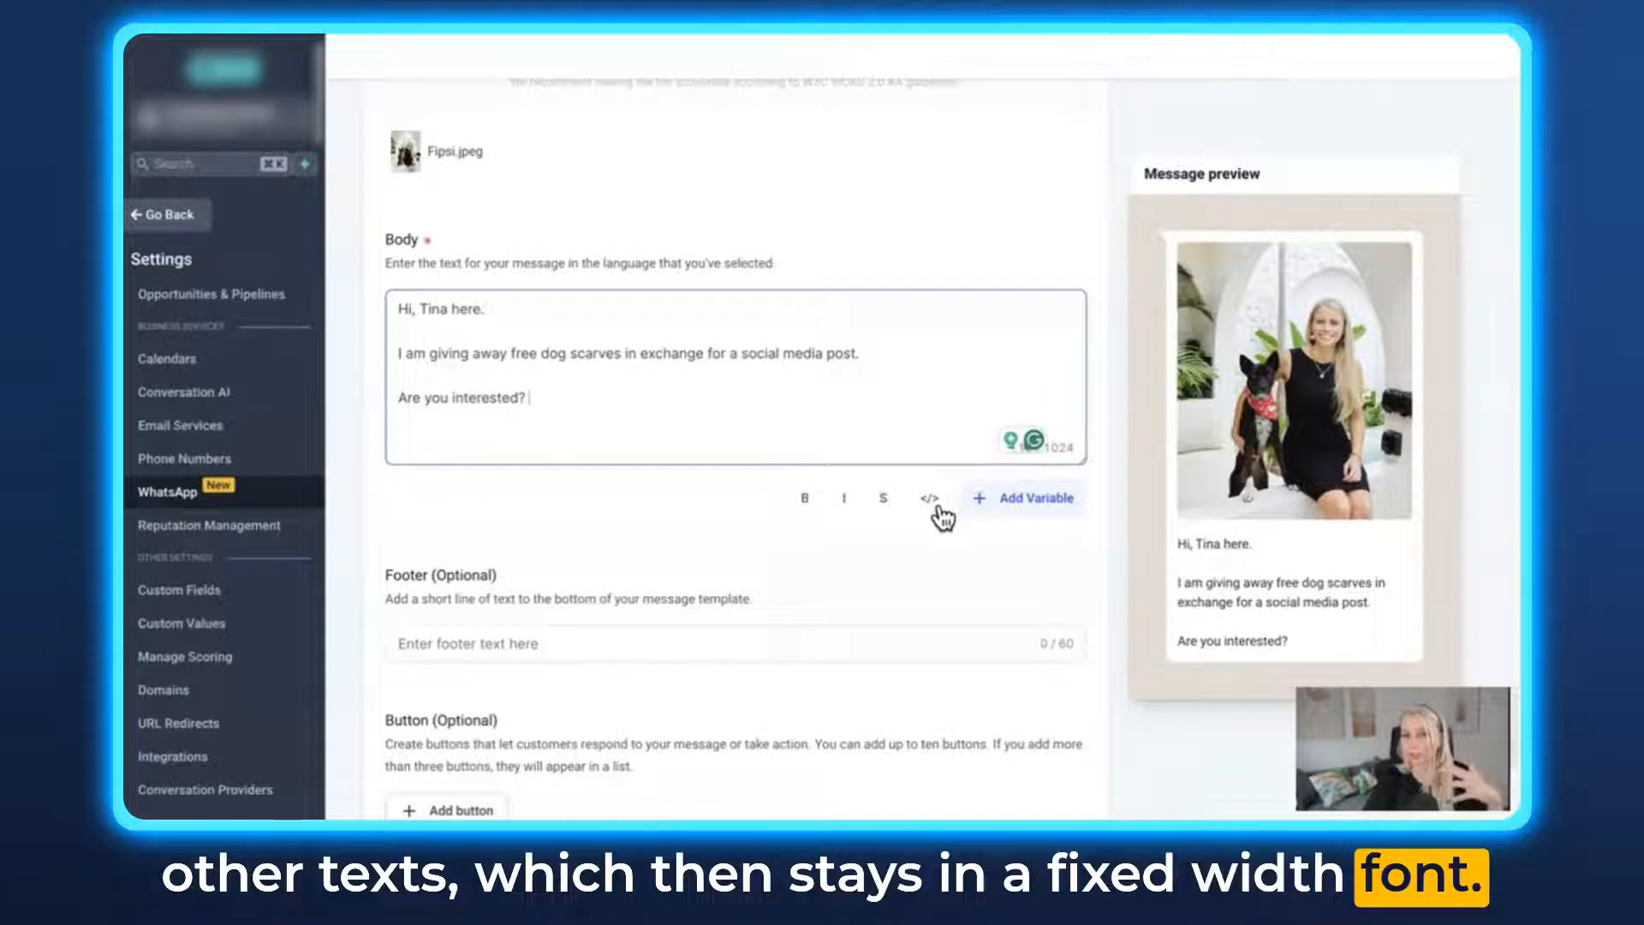
# - Add a footer to the message template reading "Thanks," followed by the sender's first name
pyautogui.scroll(-3, 728, 475)
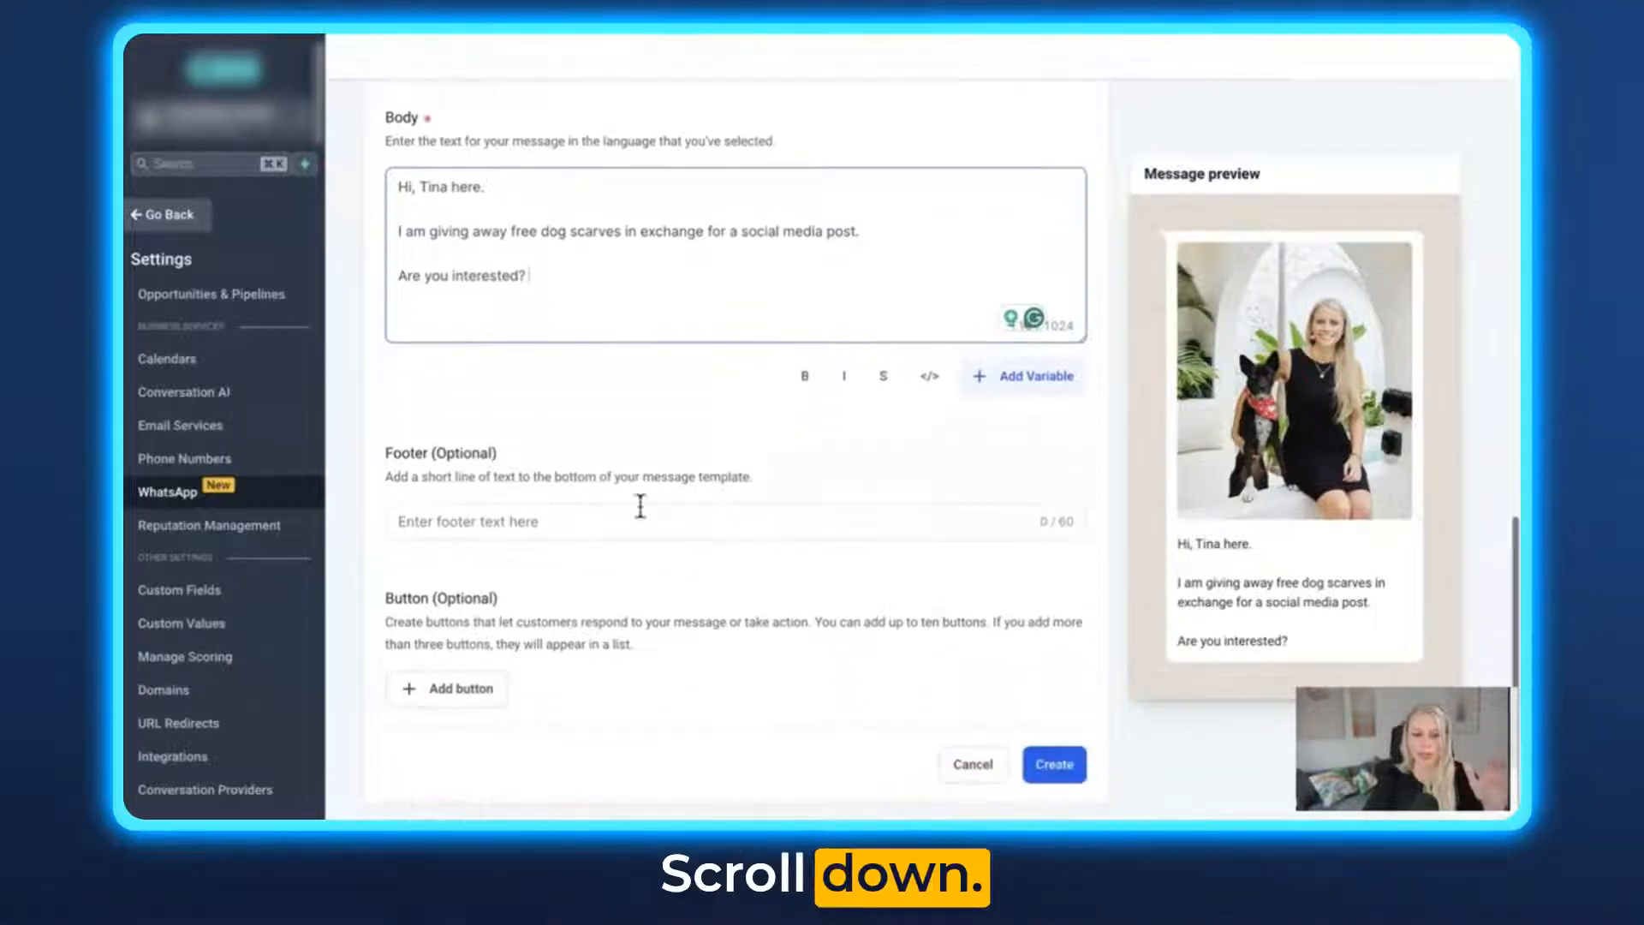
pyautogui.click(464, 523)
pyautogui.write('Thanks, Tina')
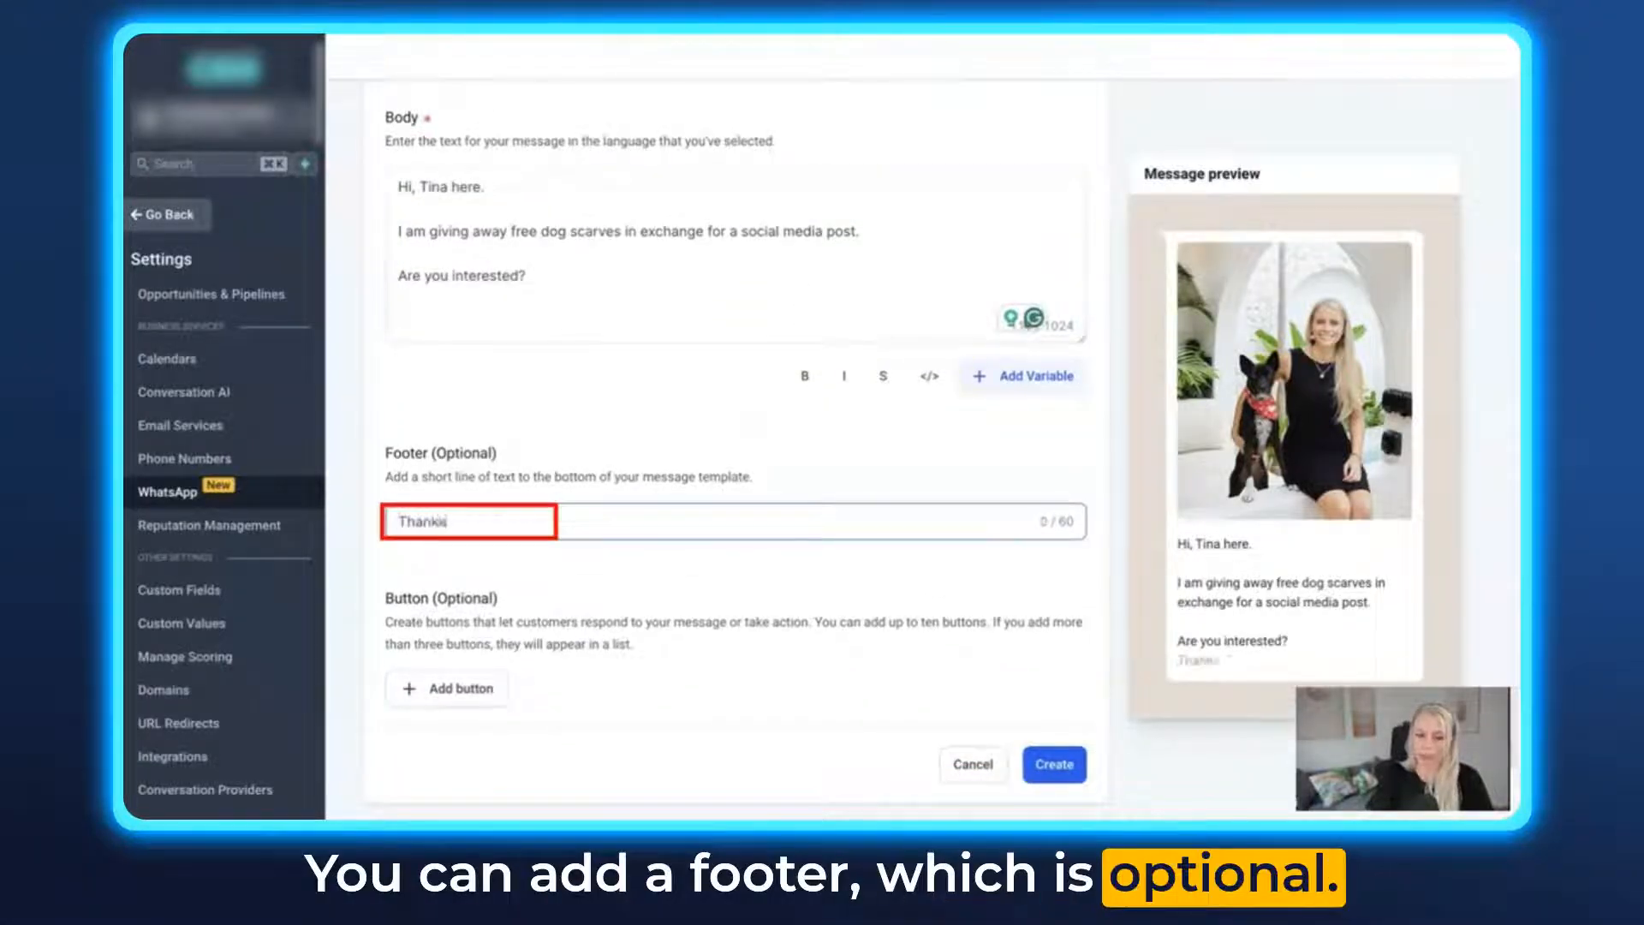
# - Add a custom quick reply button with the text "Yes, I am interested"
pyautogui.click(475, 695)
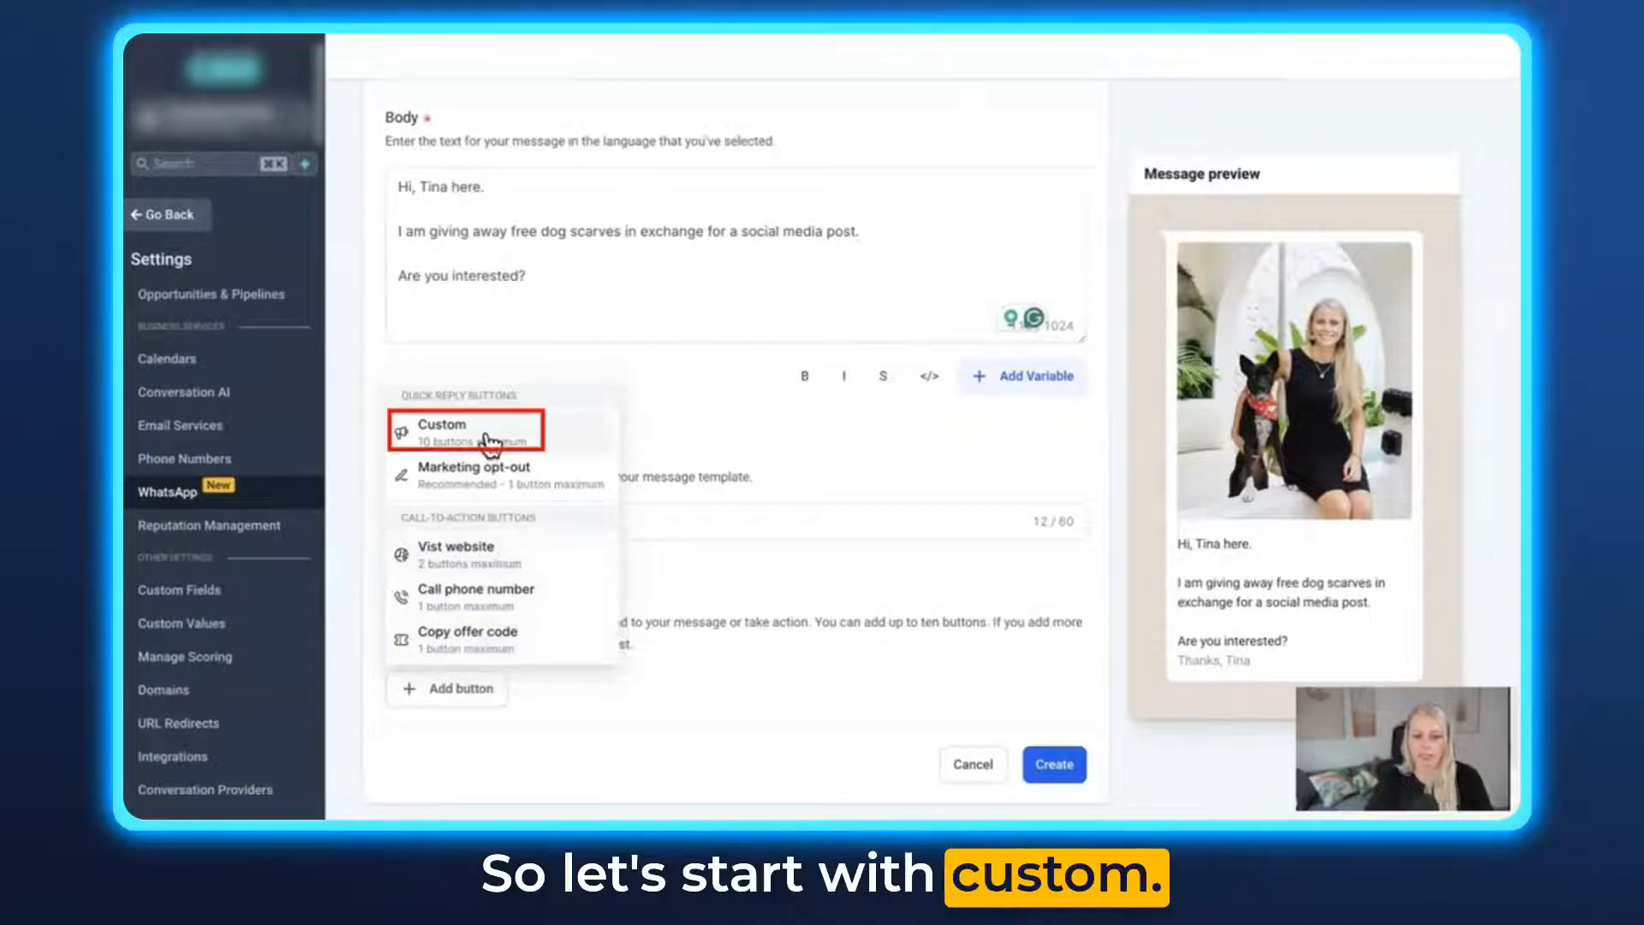
pyautogui.click(488, 441)
pyautogui.scroll(-2, 972, 653)
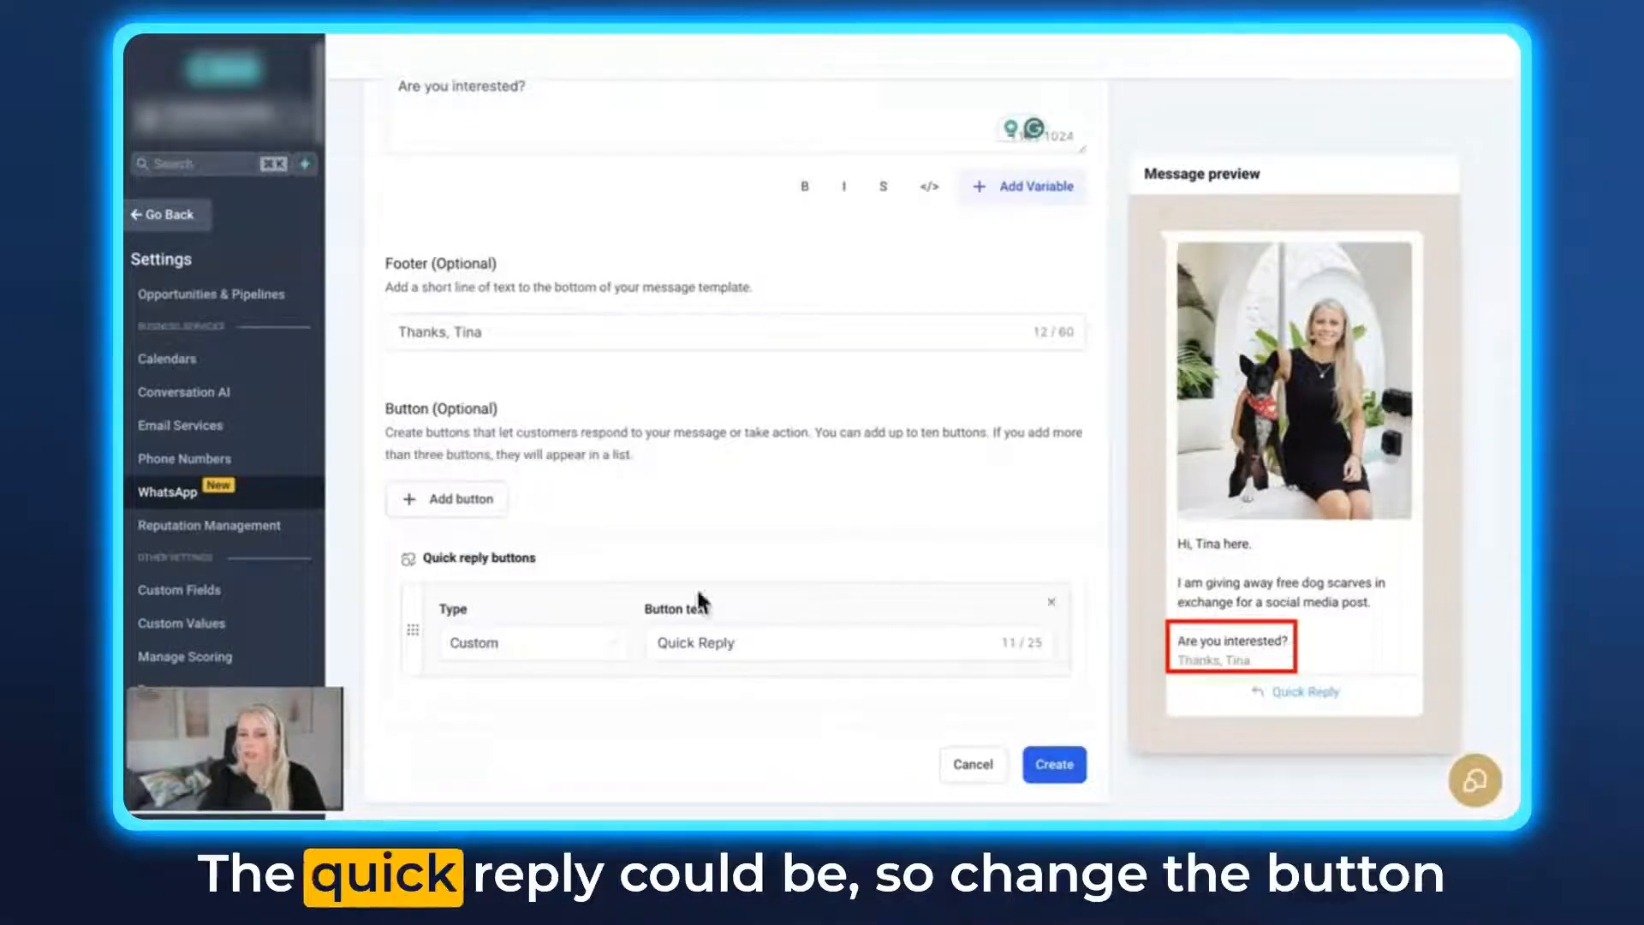
pyautogui.click(745, 644)
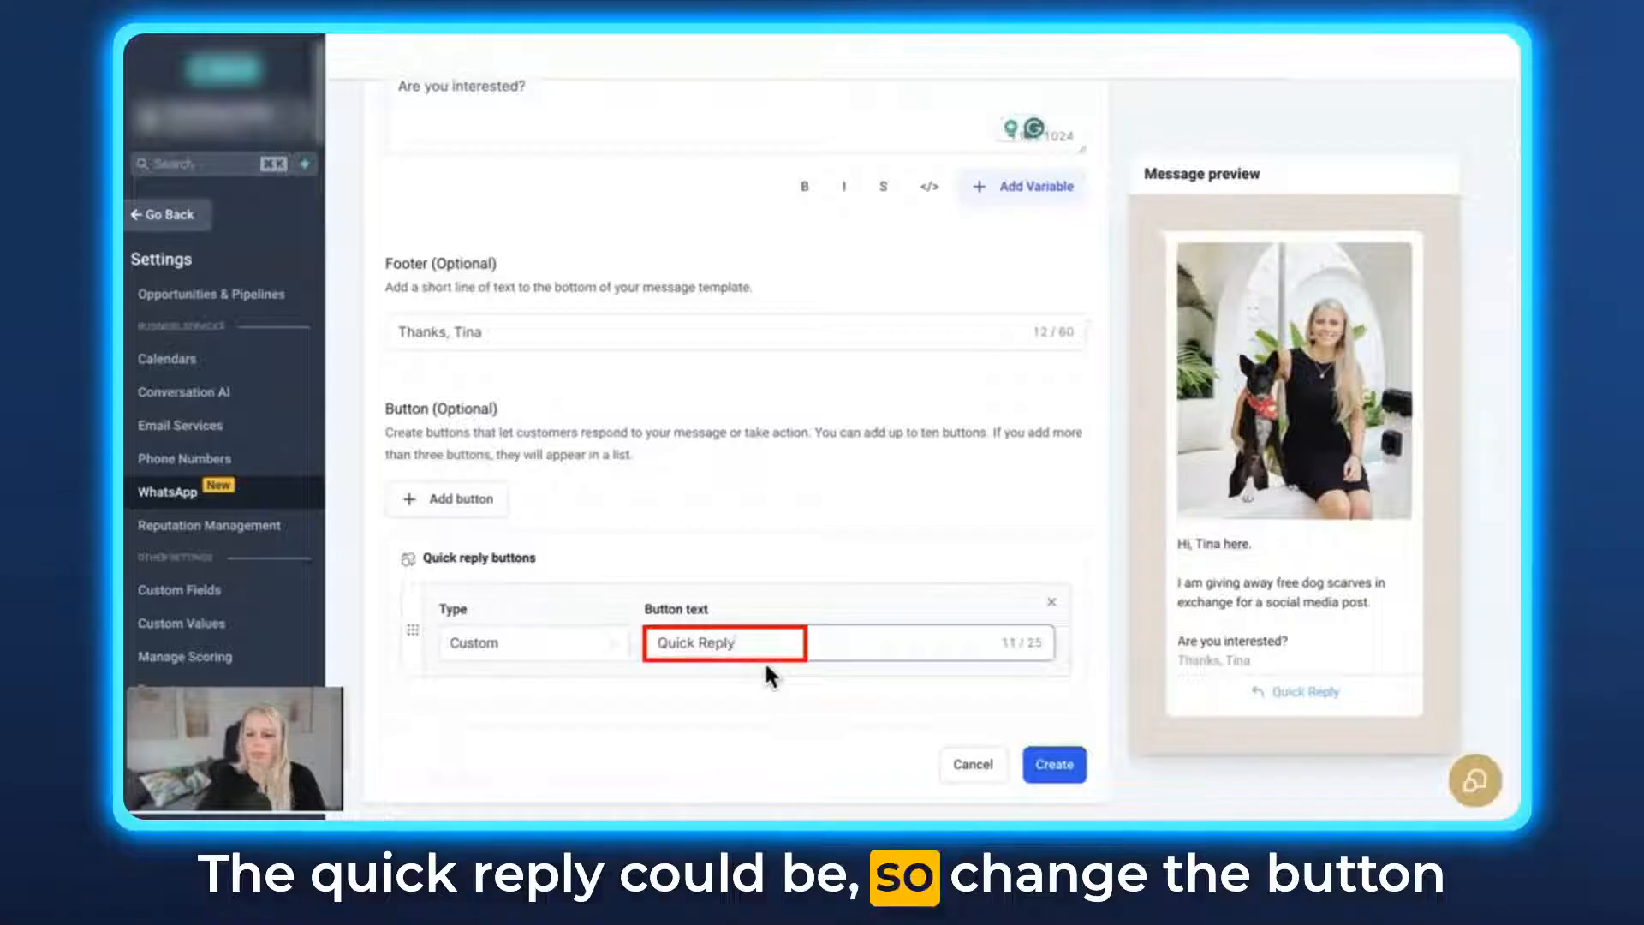
pyautogui.press('BackSpace')
pyautogui.press('BackSpace')
pyautogui.press('BackSpace')
pyautogui.press('BackSpace')
pyautogui.press('BackSpace')
pyautogui.press('BackSpace')
pyautogui.press('BackSpace')
pyautogui.press('BackSpace')
pyautogui.press('BackSpace')
pyautogui.press('BackSpace')
pyautogui.press('BackSpace')
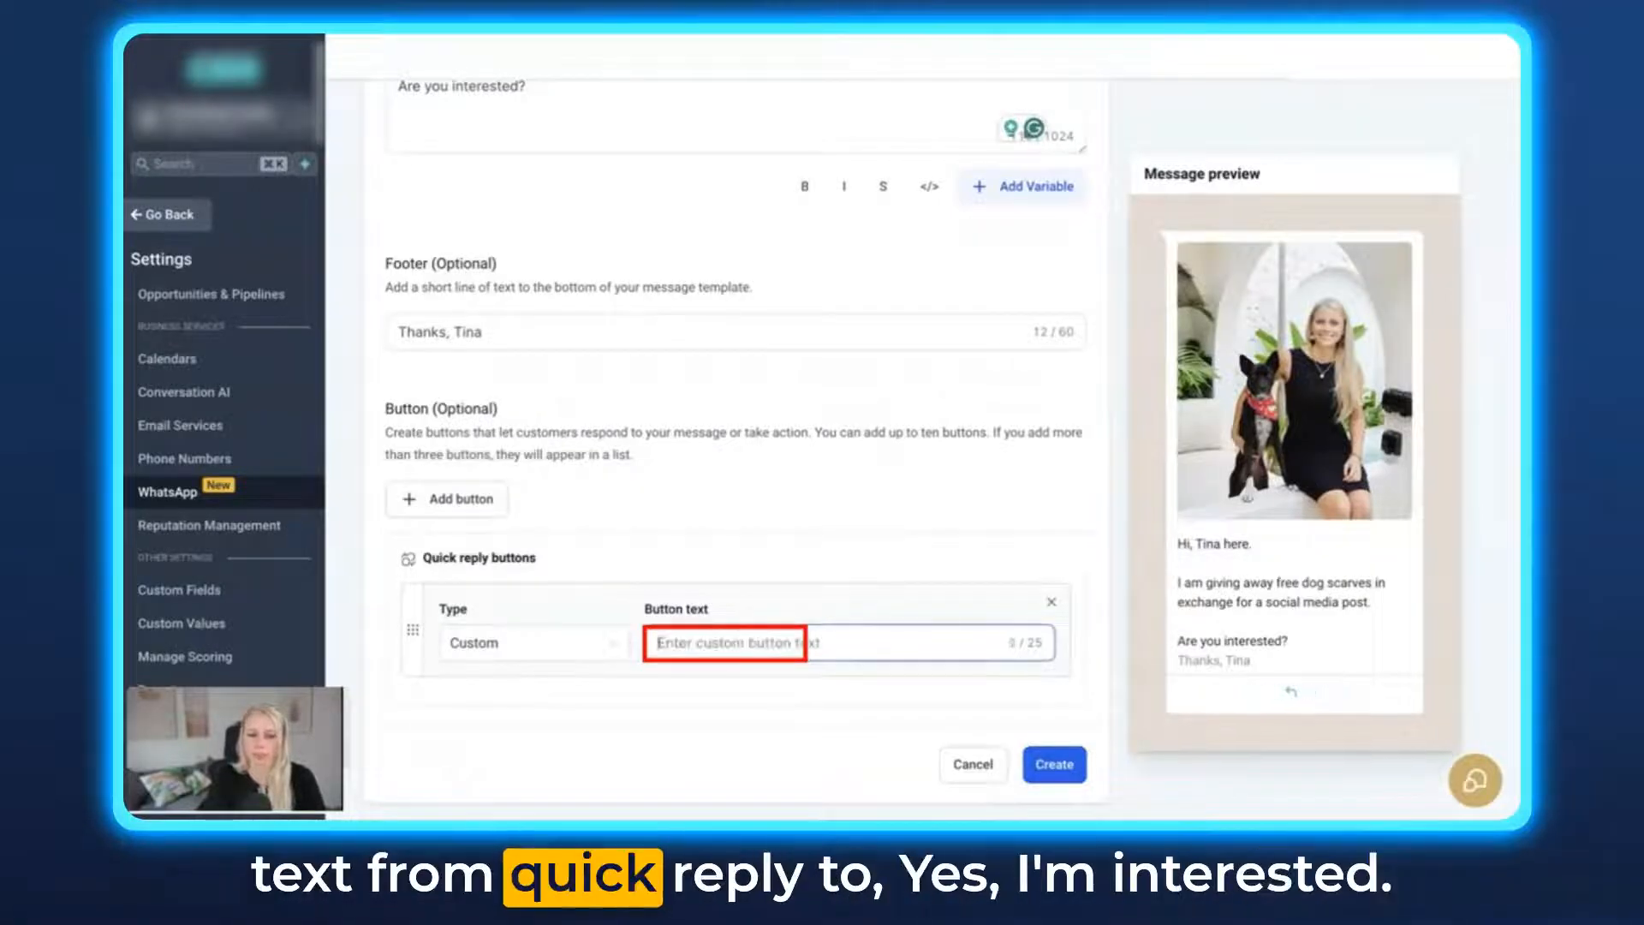
pyautogui.write('Yes, I am interested')
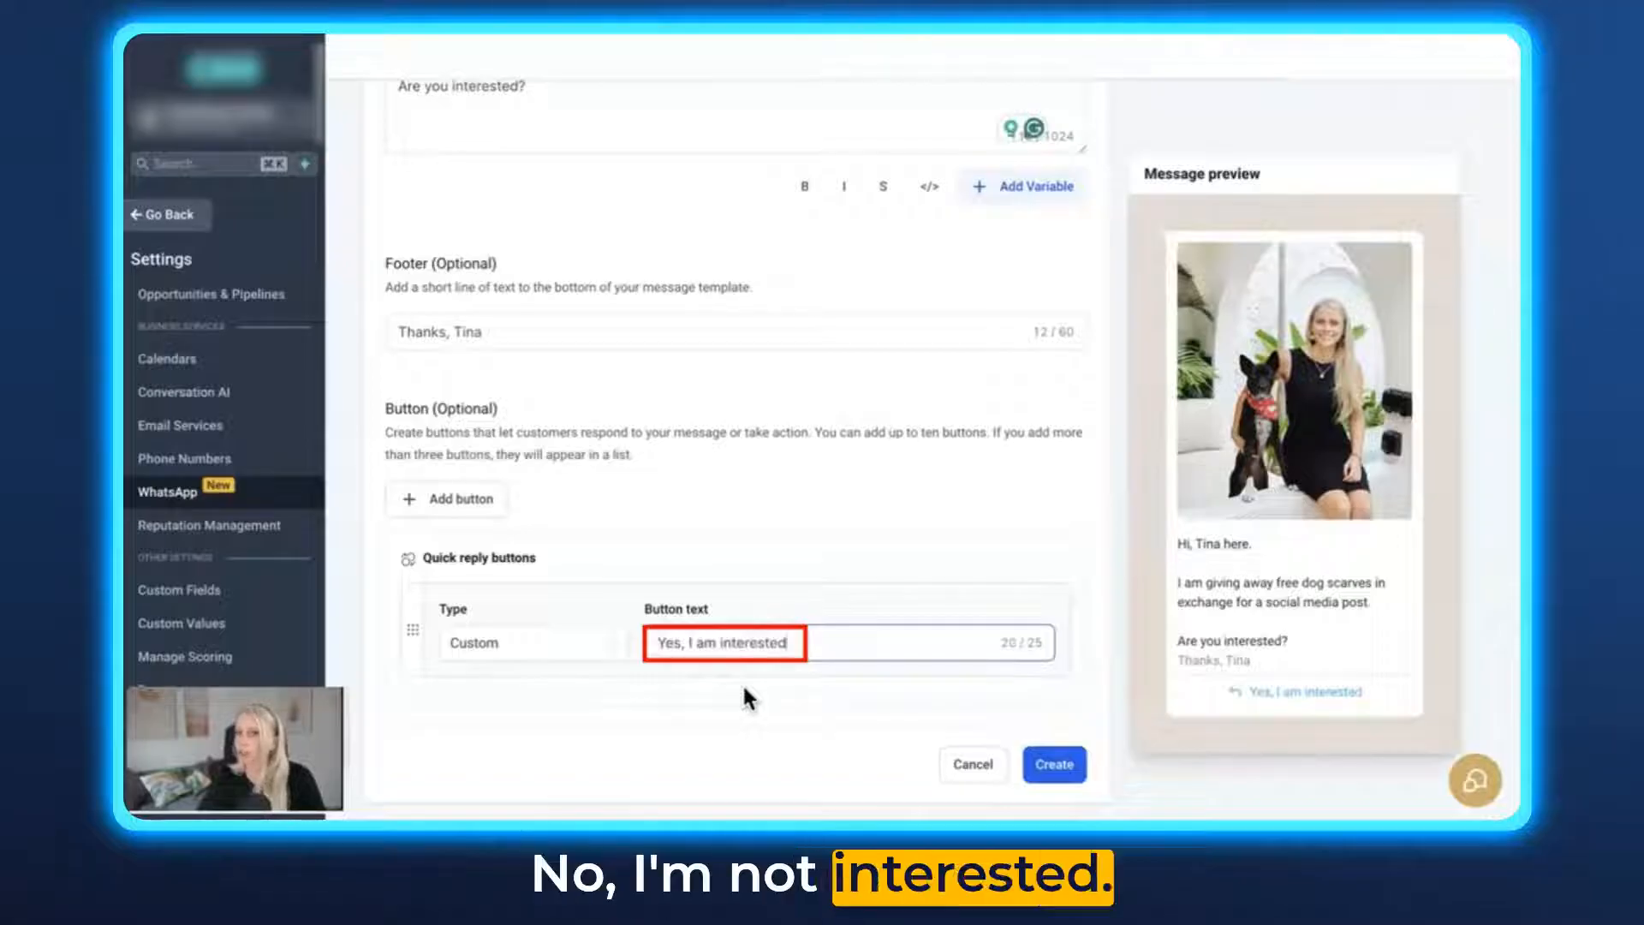
# - Add a second custom quick reply button with the text "No, I am not interested"
pyautogui.click(470, 505)
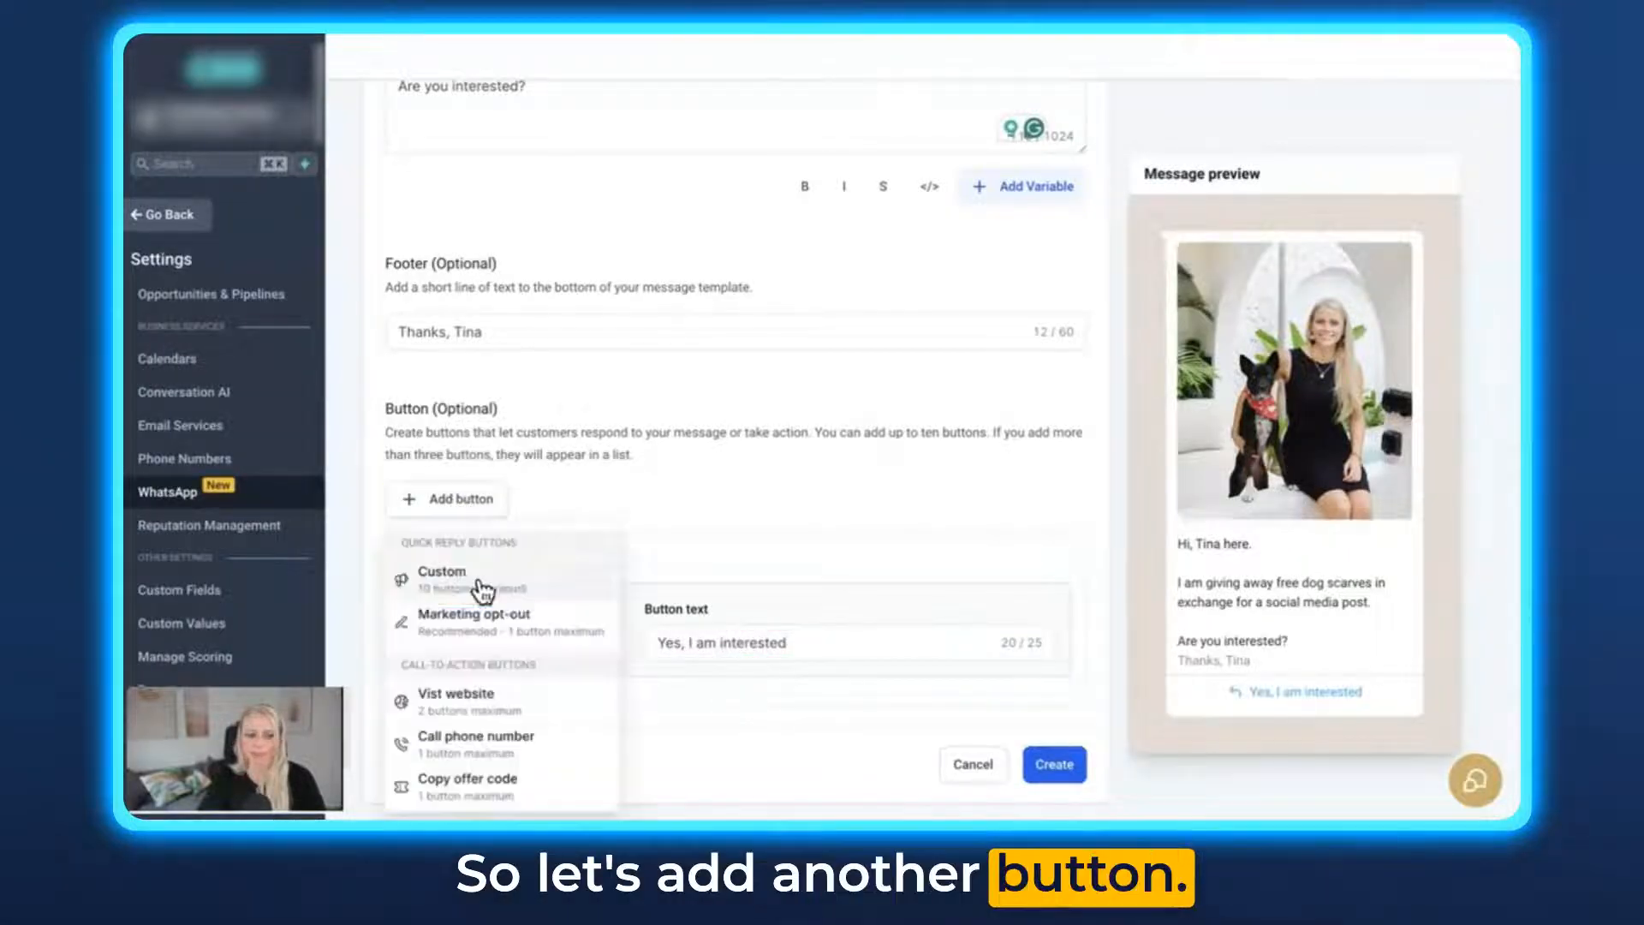
pyautogui.click(479, 582)
pyautogui.scroll(-2, 697, 685)
pyautogui.tripleClick(700, 642)
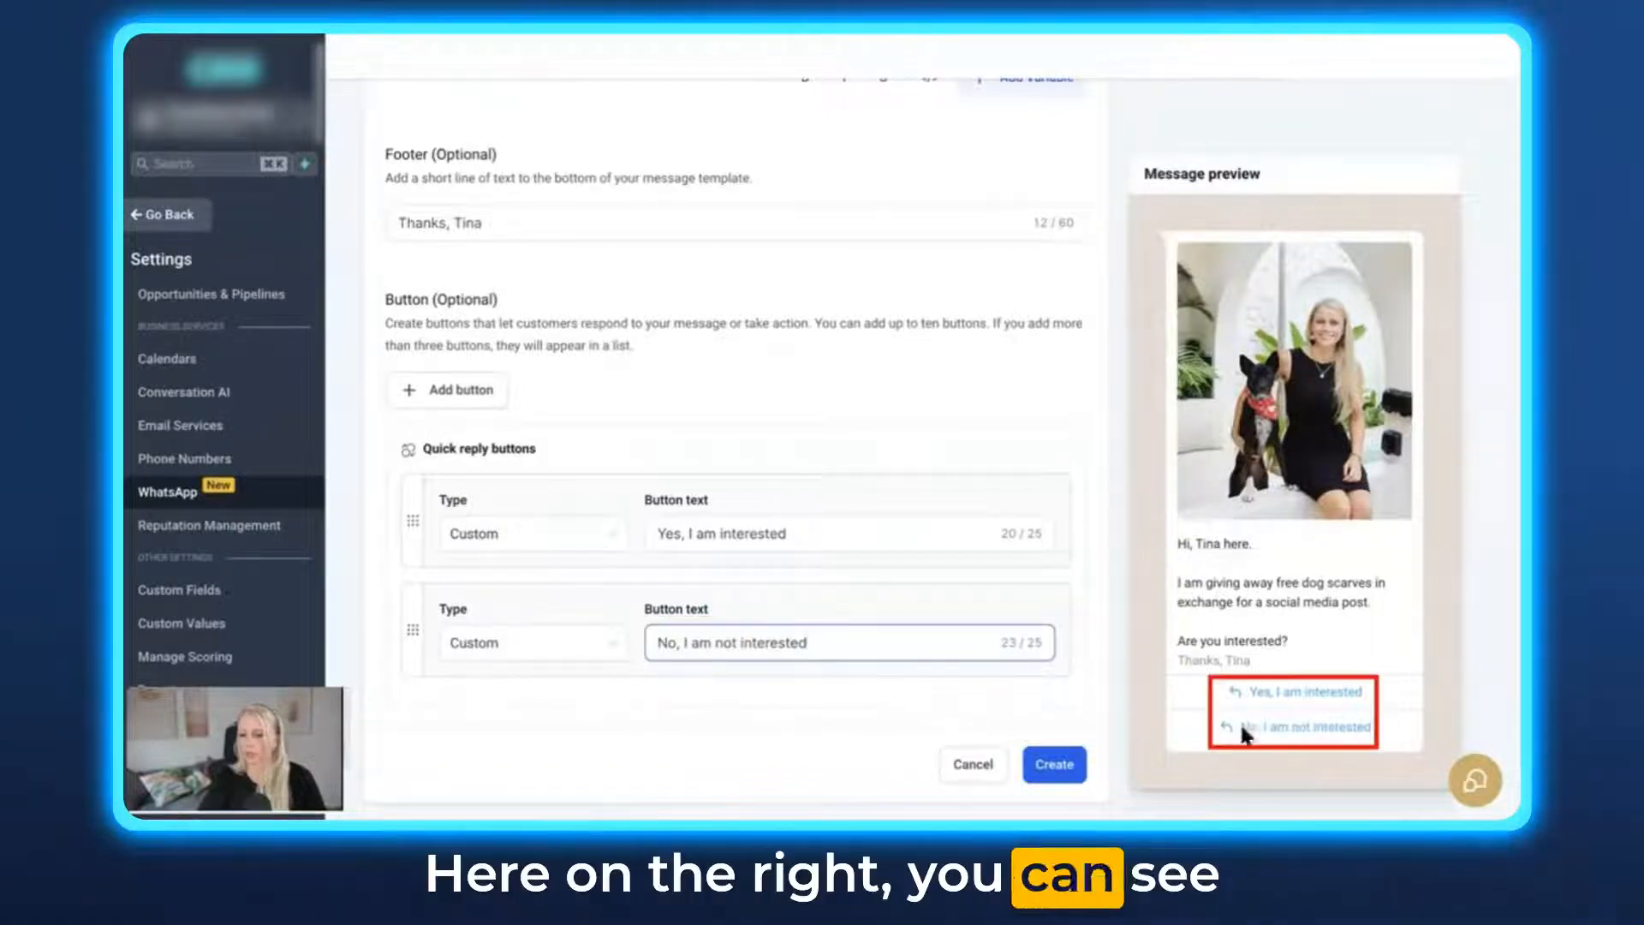
# - Add a website call-to-action button labelled "Visit website" with the static URL google.com
pyautogui.click(469, 396)
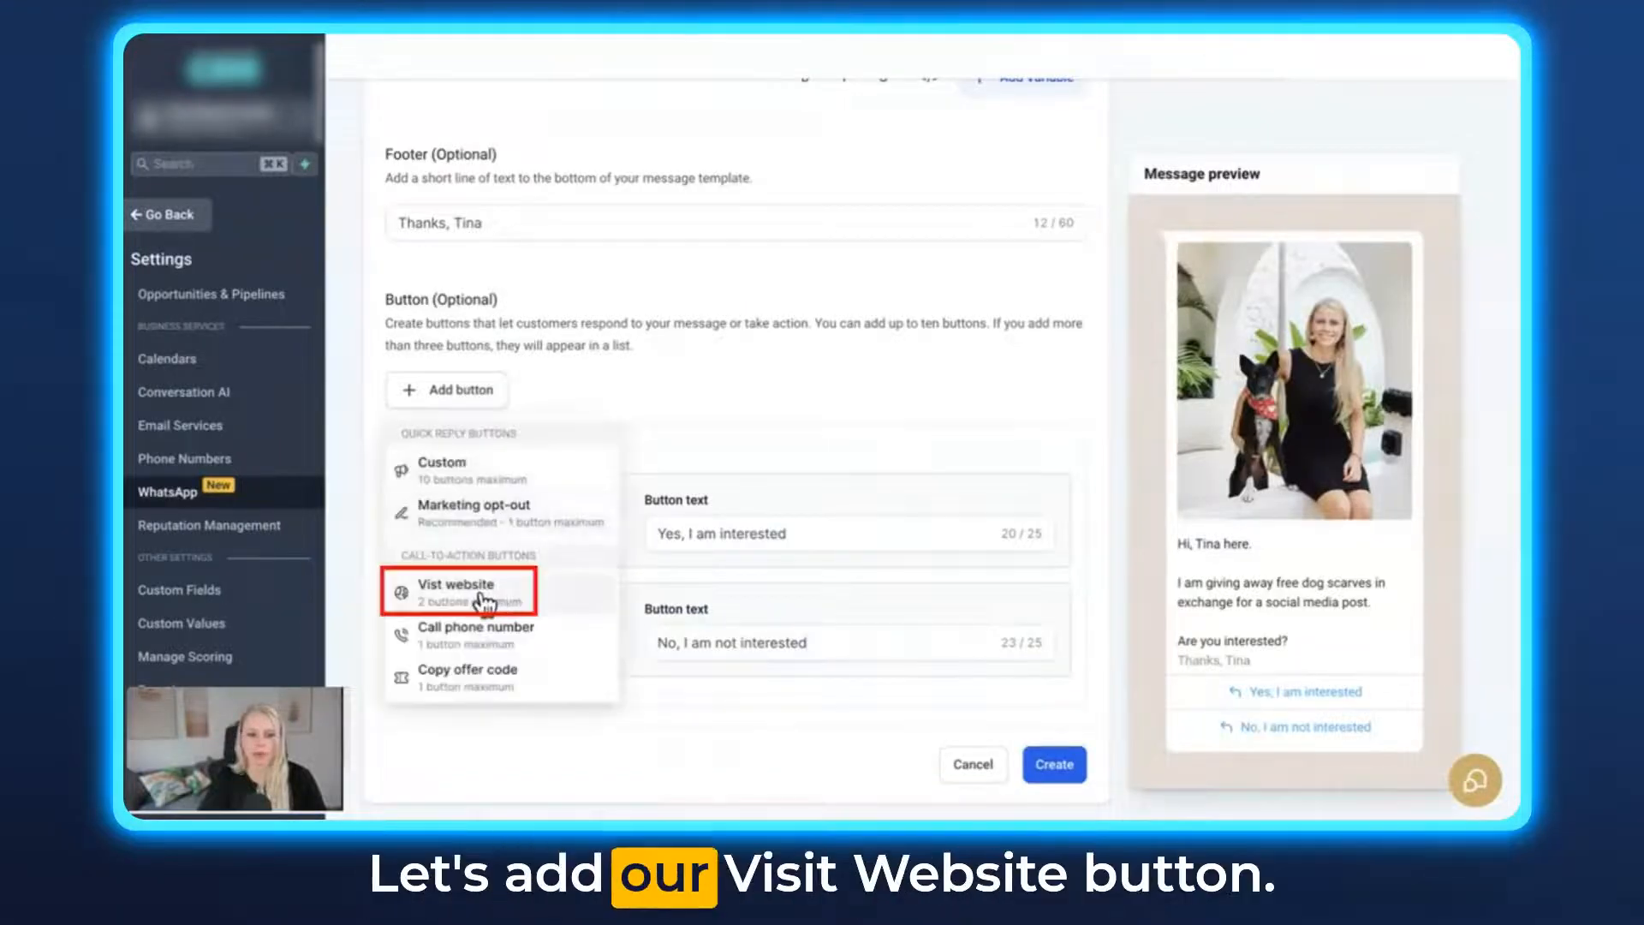
pyautogui.click(485, 599)
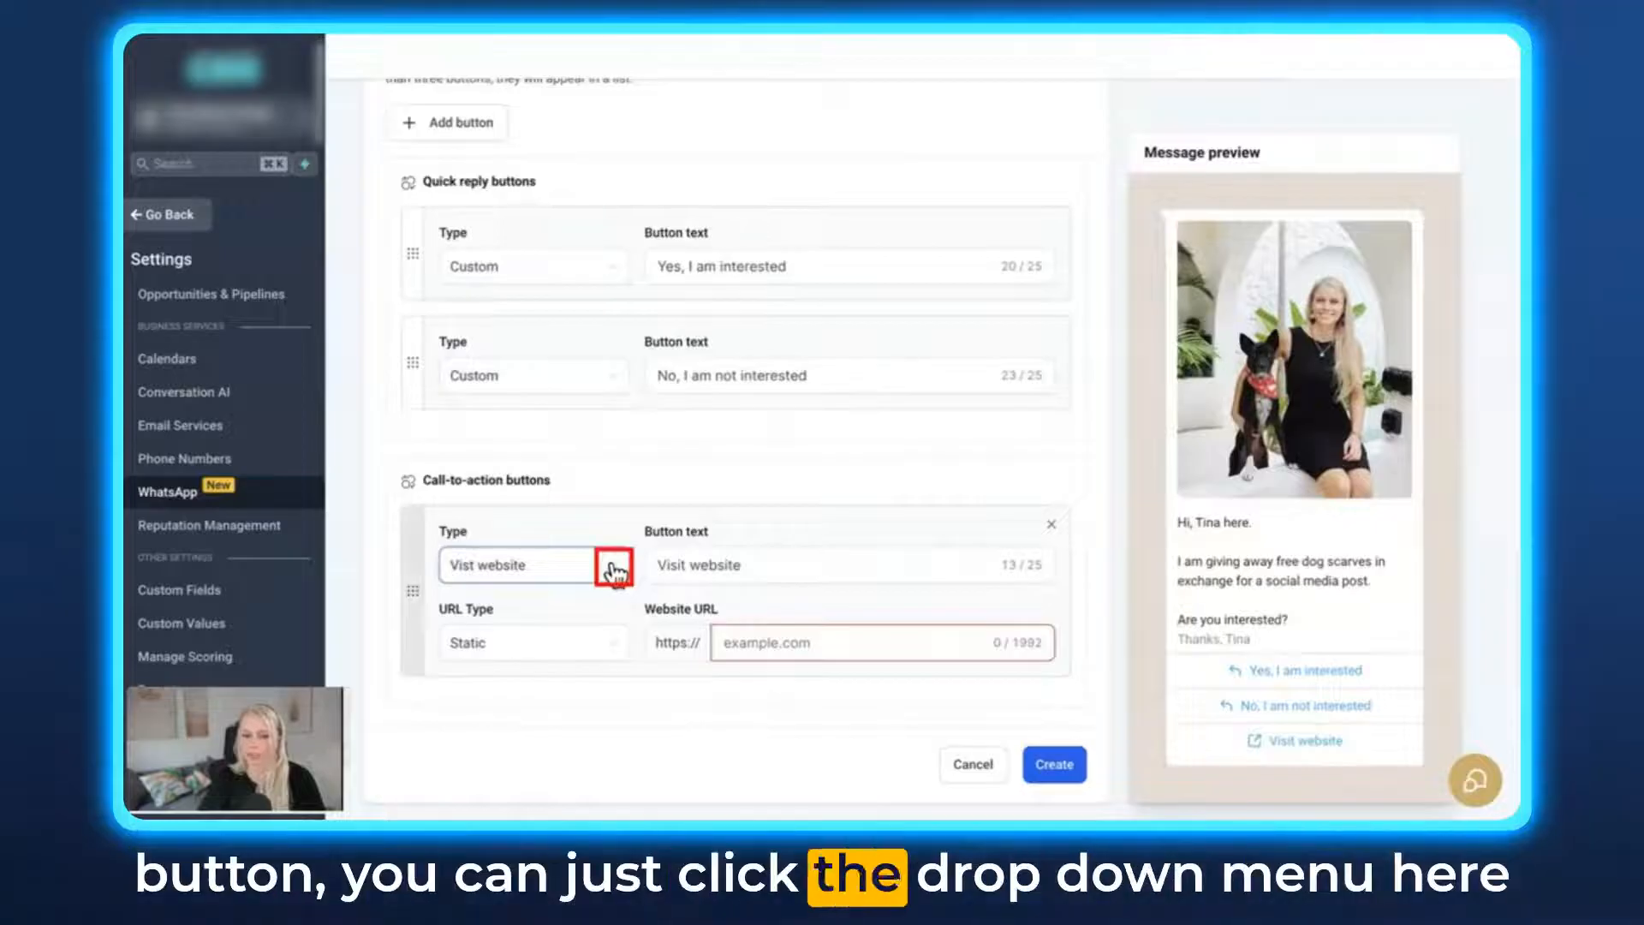
pyautogui.click(613, 569)
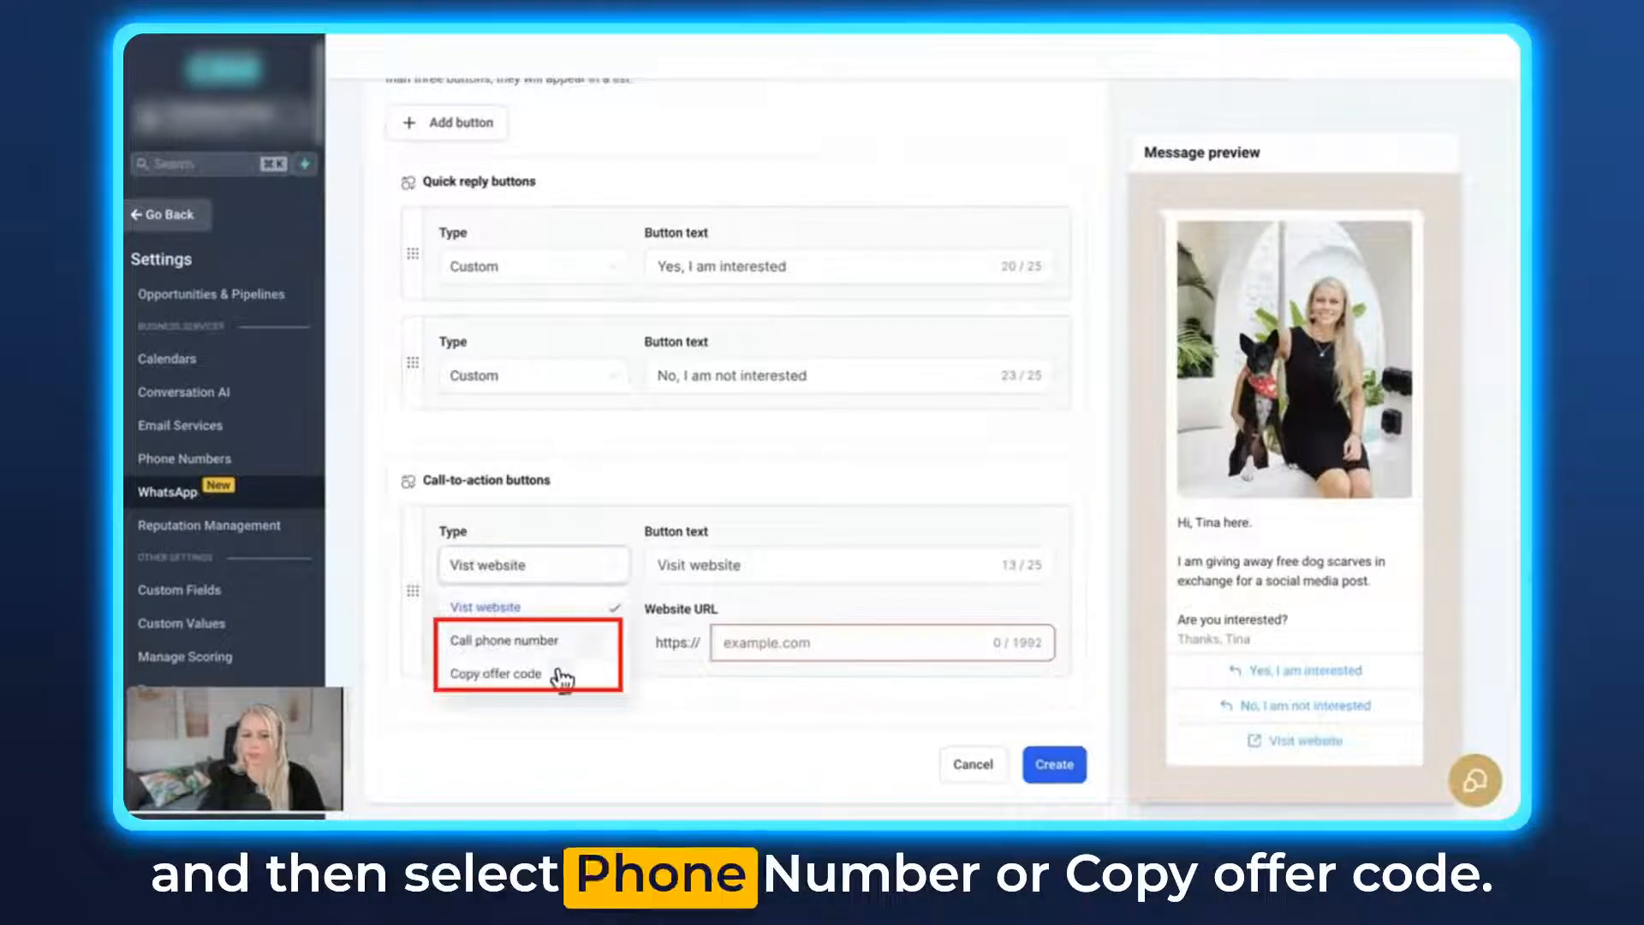
pyautogui.click(653, 564)
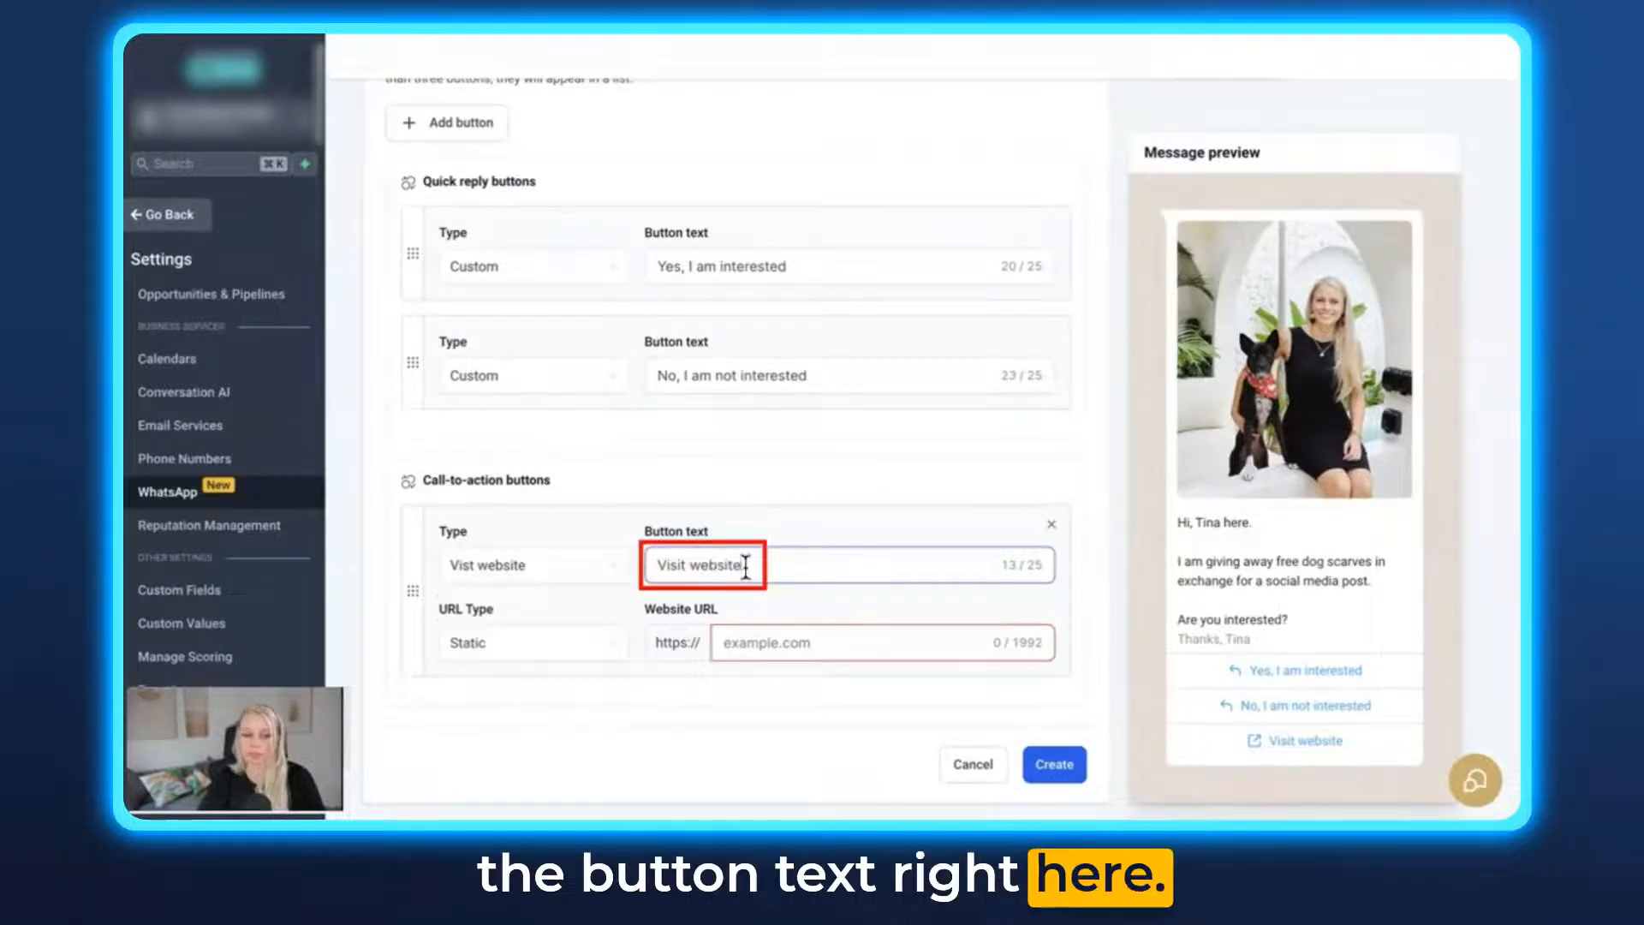
pyautogui.click(758, 644)
pyautogui.write('google.com')
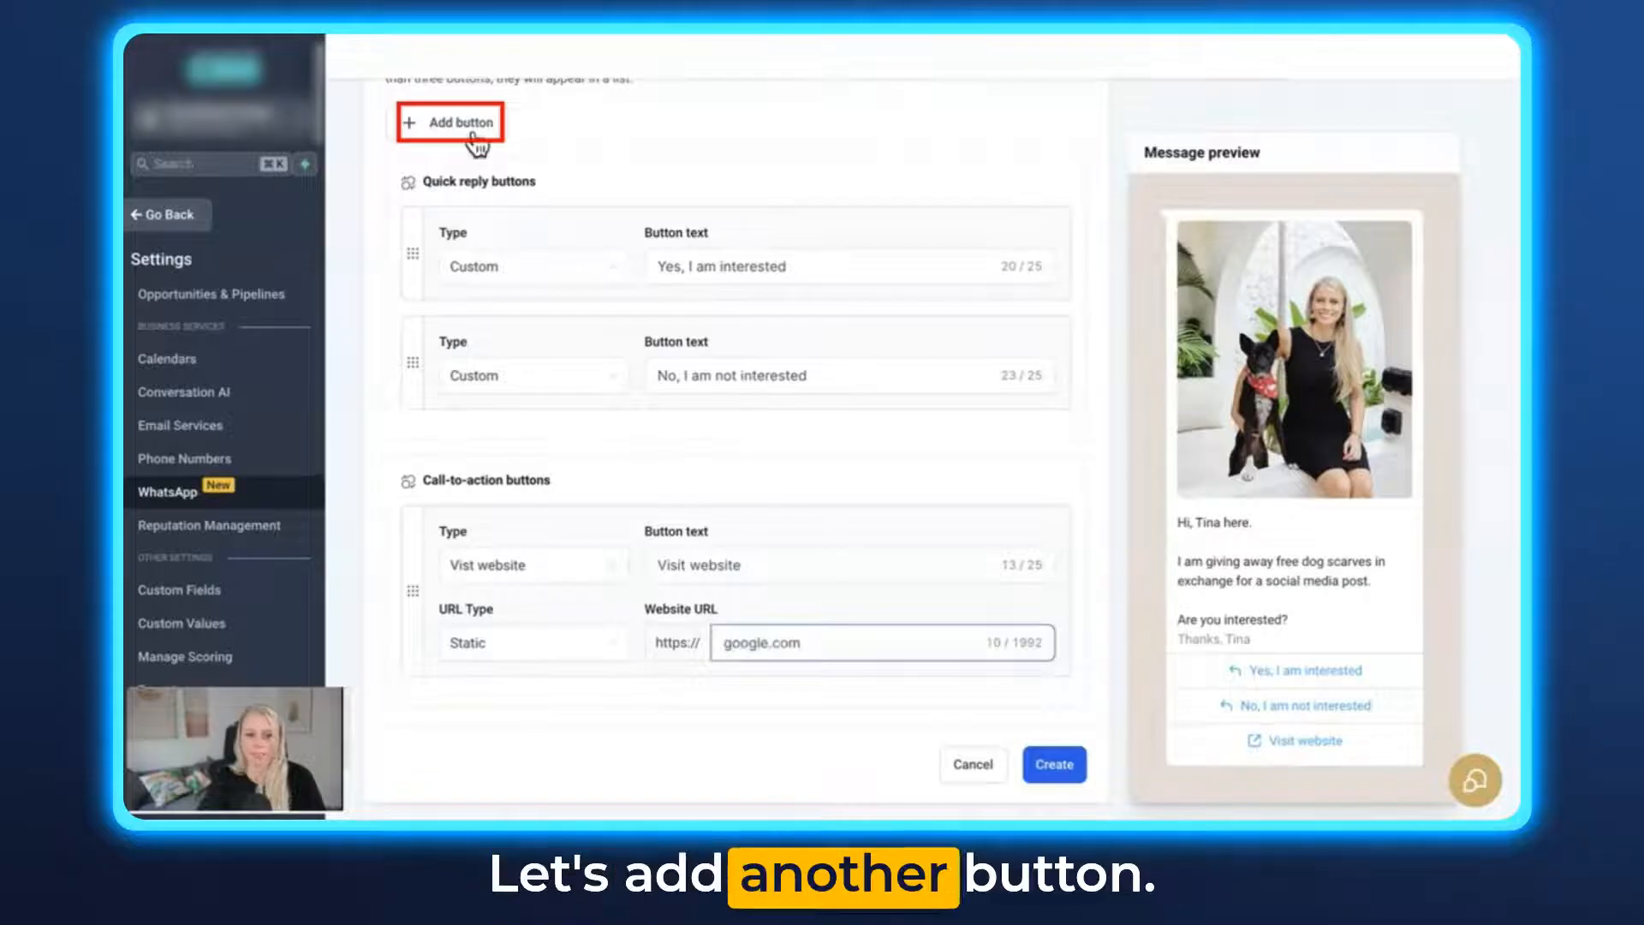
# - Add a call phone number button with the text "Call us" and fill in its country code and phone number
pyautogui.click(473, 128)
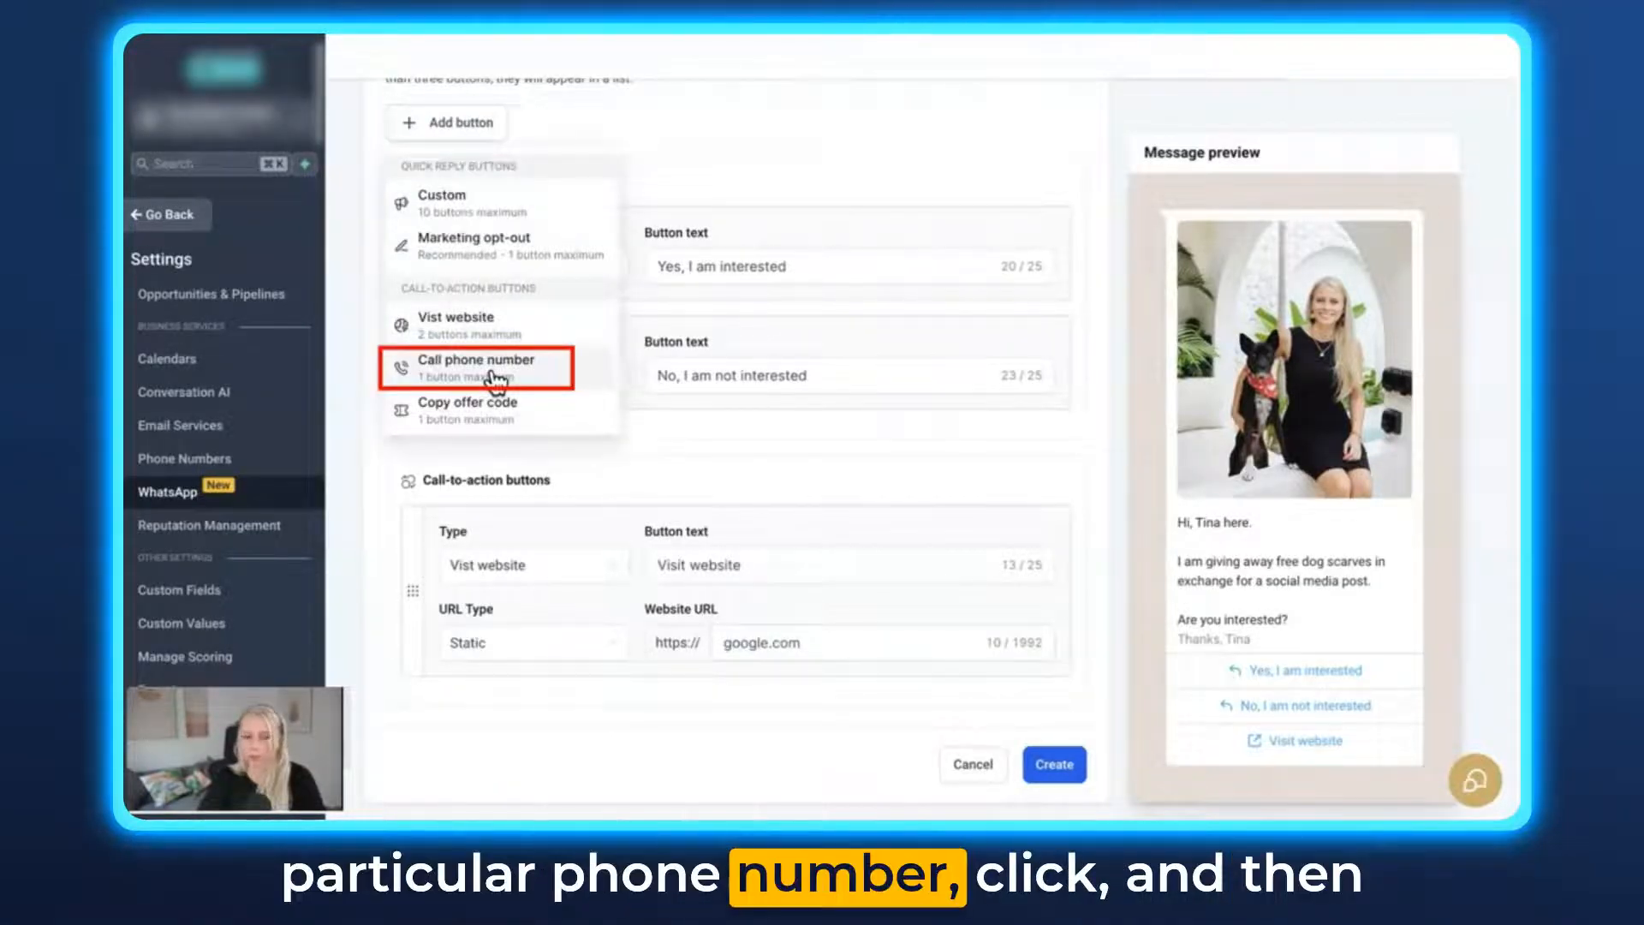
pyautogui.click(495, 367)
pyautogui.scroll(-2, 735, 575)
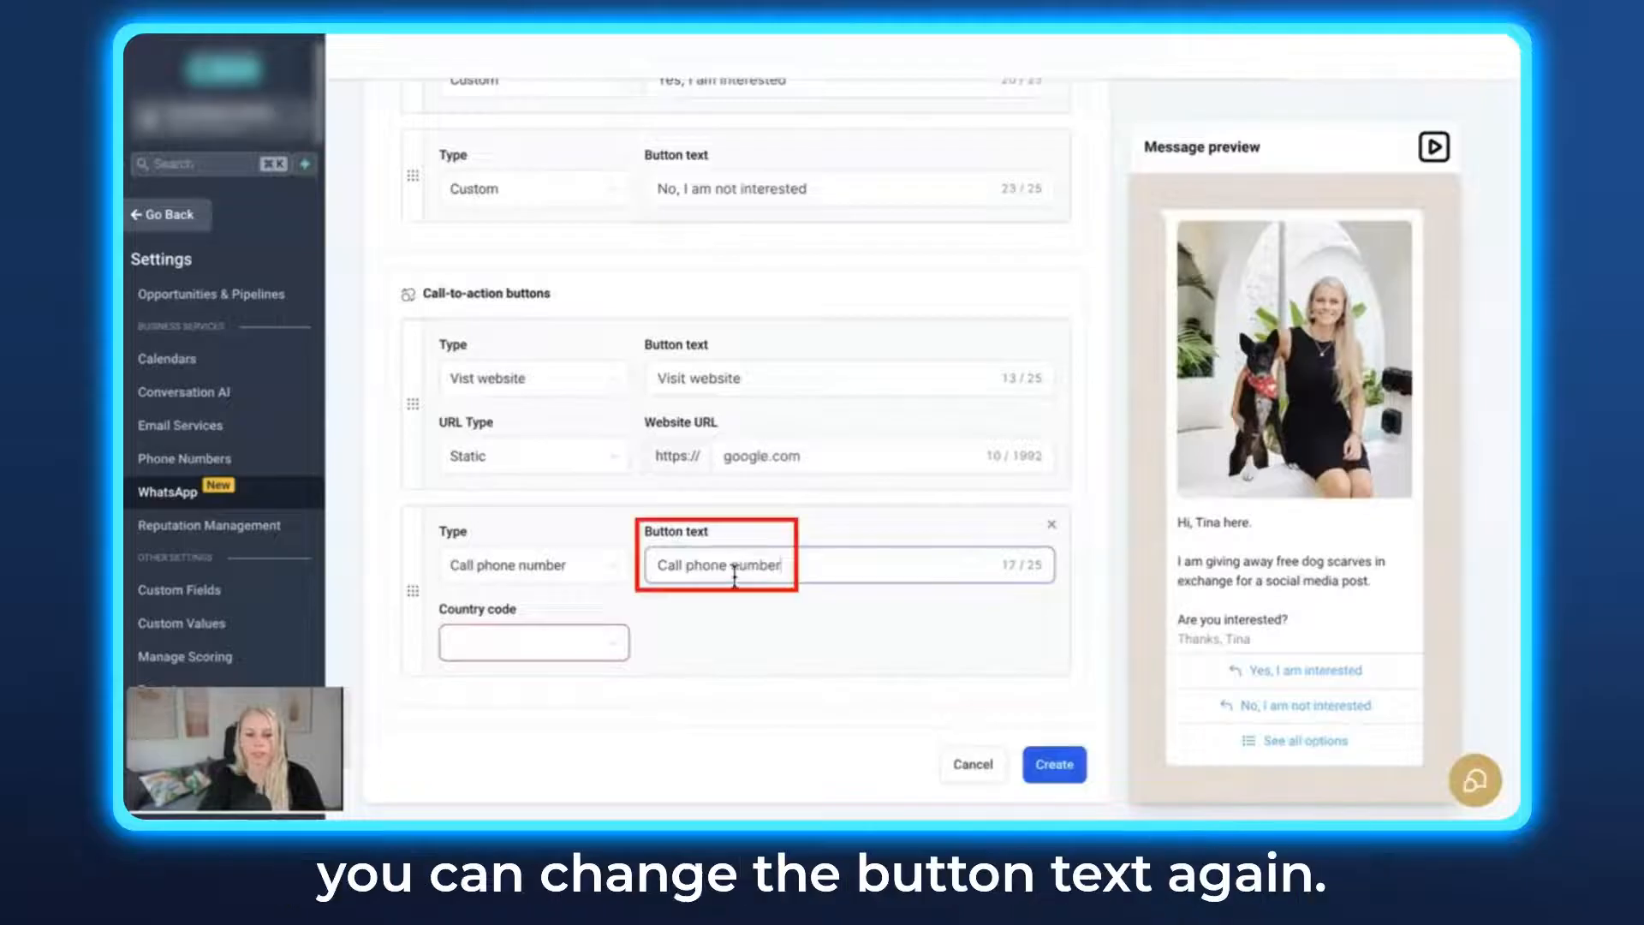
pyautogui.click(784, 565)
pyautogui.press('BackSpace')
pyautogui.press('BackSpace')
pyautogui.press('BackSpace')
pyautogui.press('BackSpace')
pyautogui.press('BackSpace')
pyautogui.press('BackSpace')
pyautogui.press('BackSpace')
pyautogui.press('BackSpace')
pyautogui.press('BackSpace')
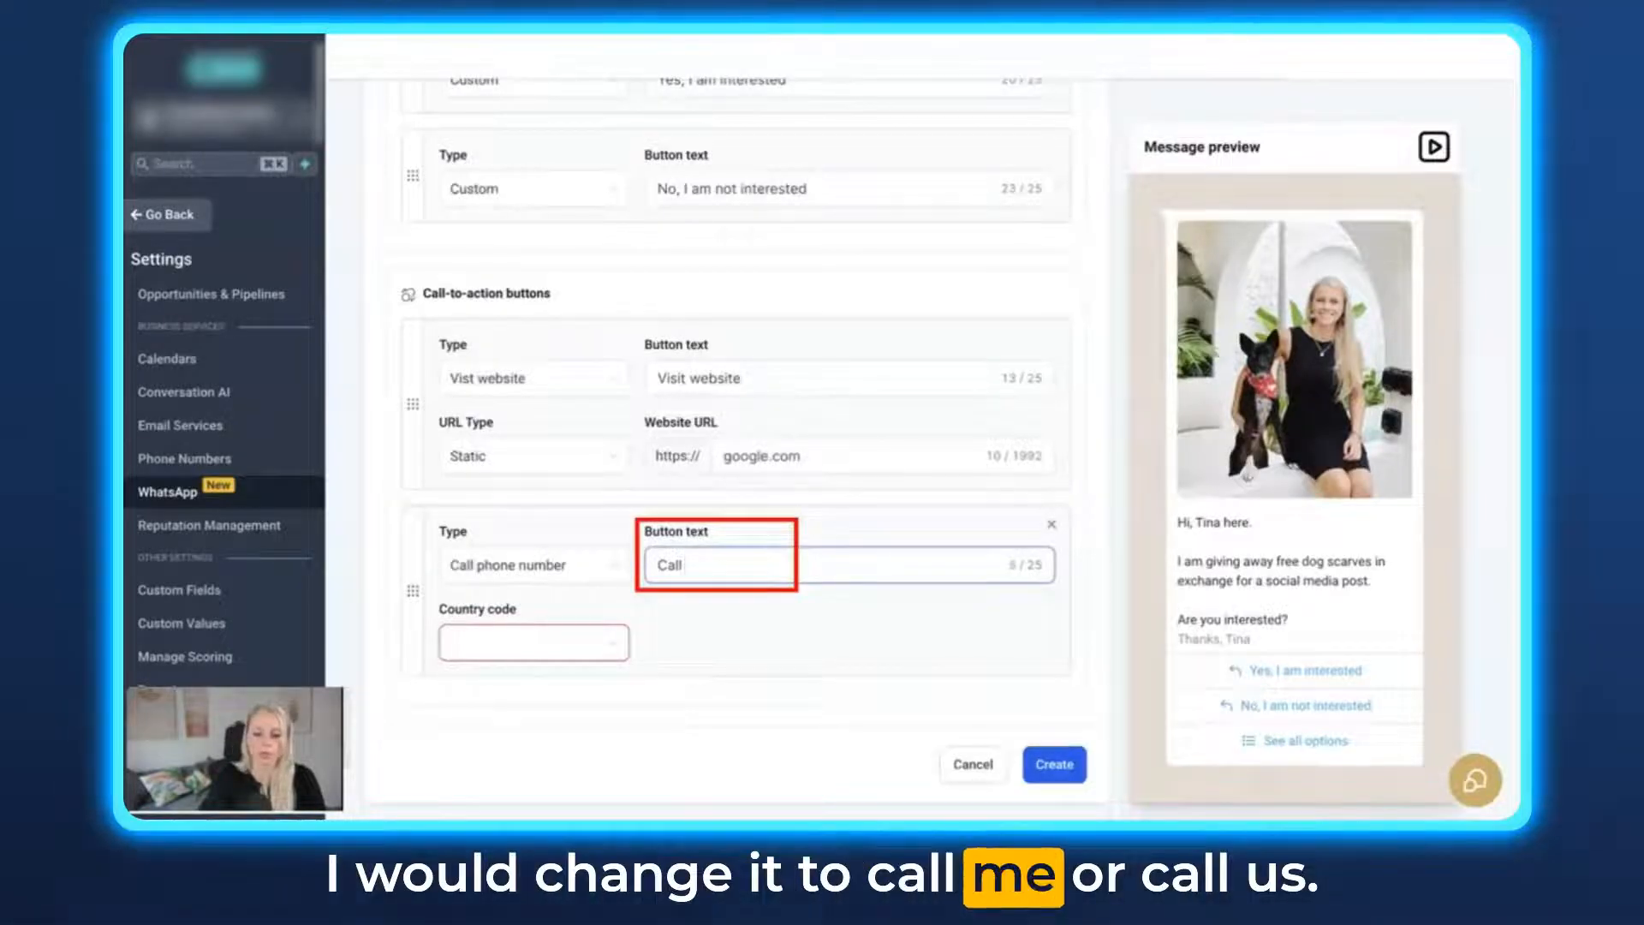
pyautogui.click(615, 651)
pyautogui.scroll(-5, 543, 571)
pyautogui.scroll(-10, 553, 574)
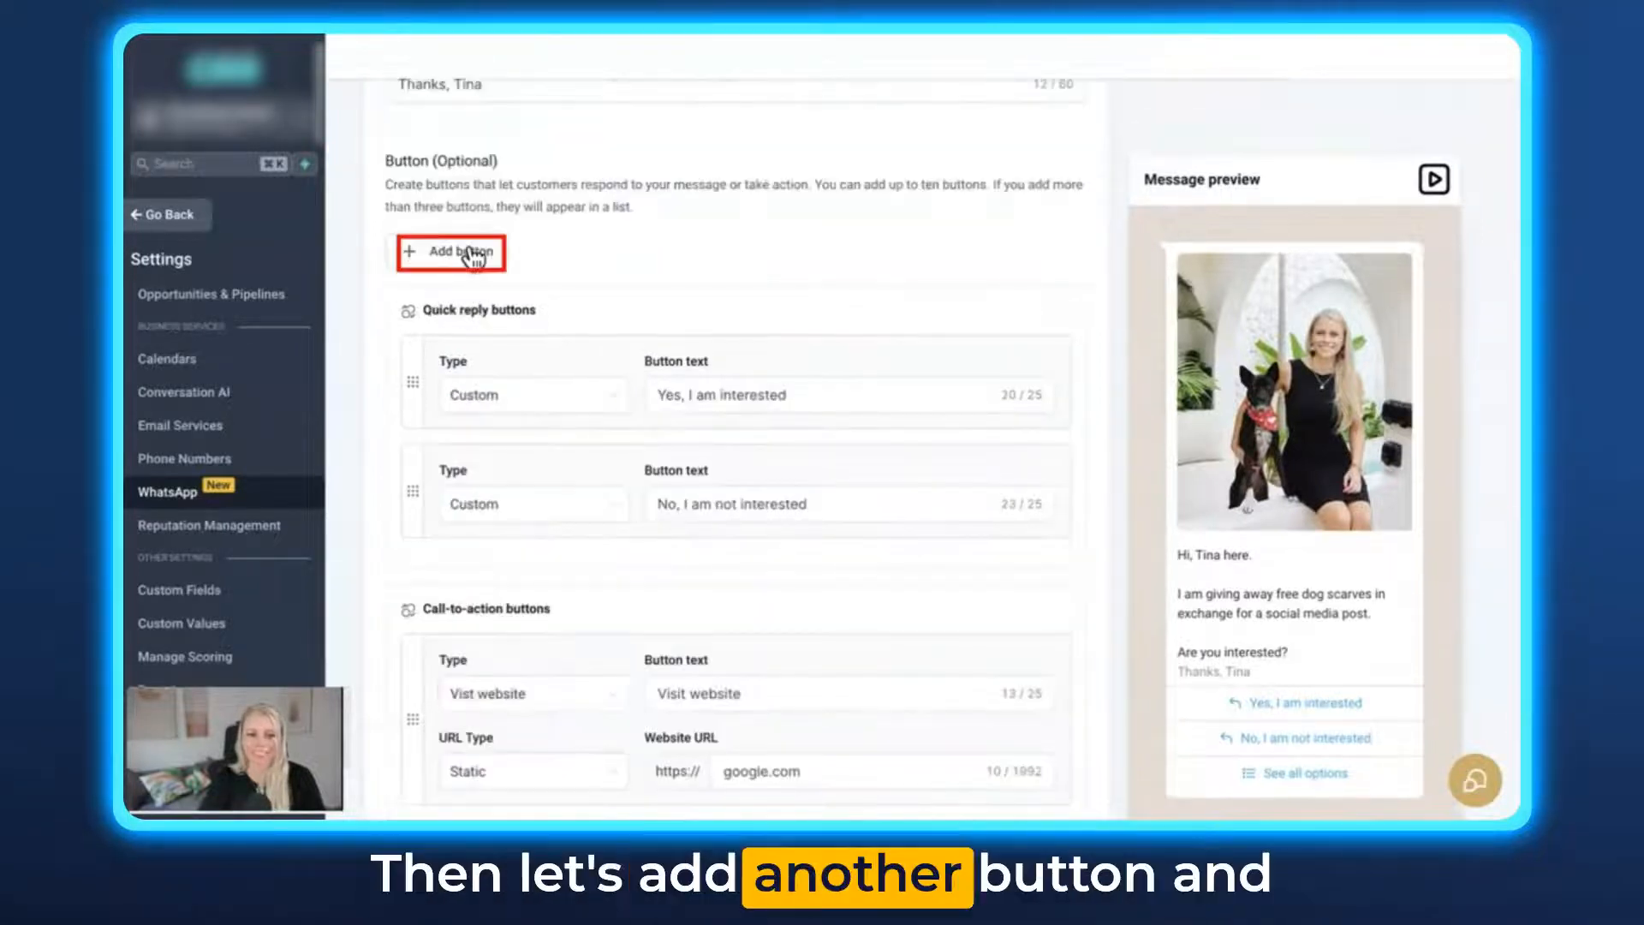
# - Add a copy offer code button with the sample code 50OFF and create the template
pyautogui.click(474, 256)
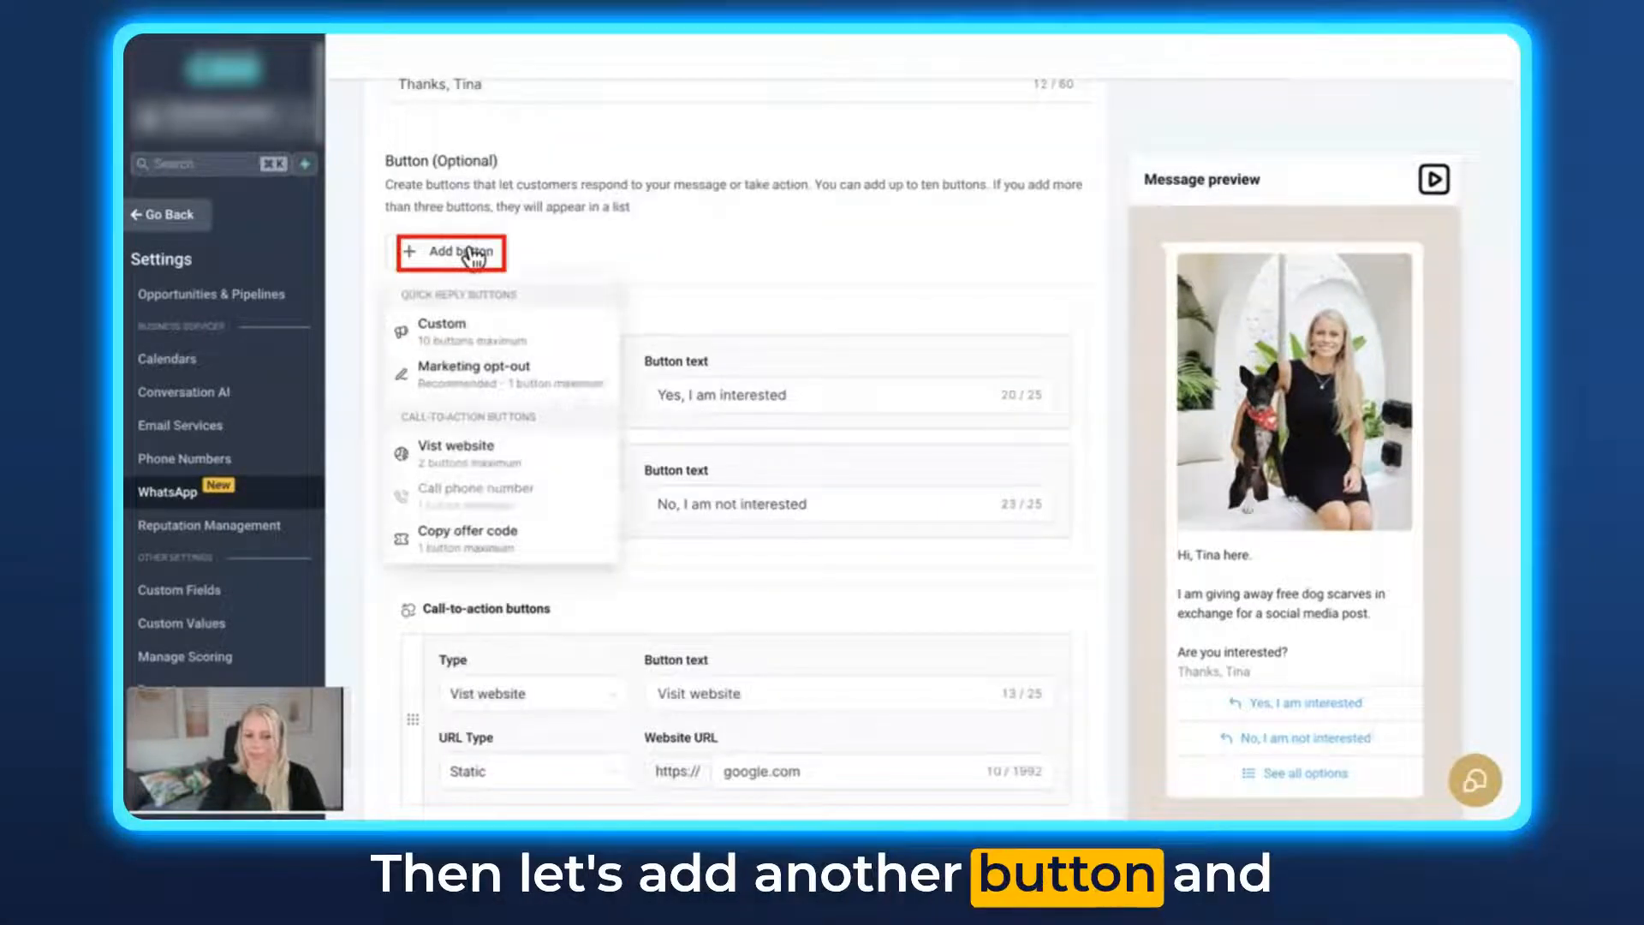
pyautogui.click(489, 552)
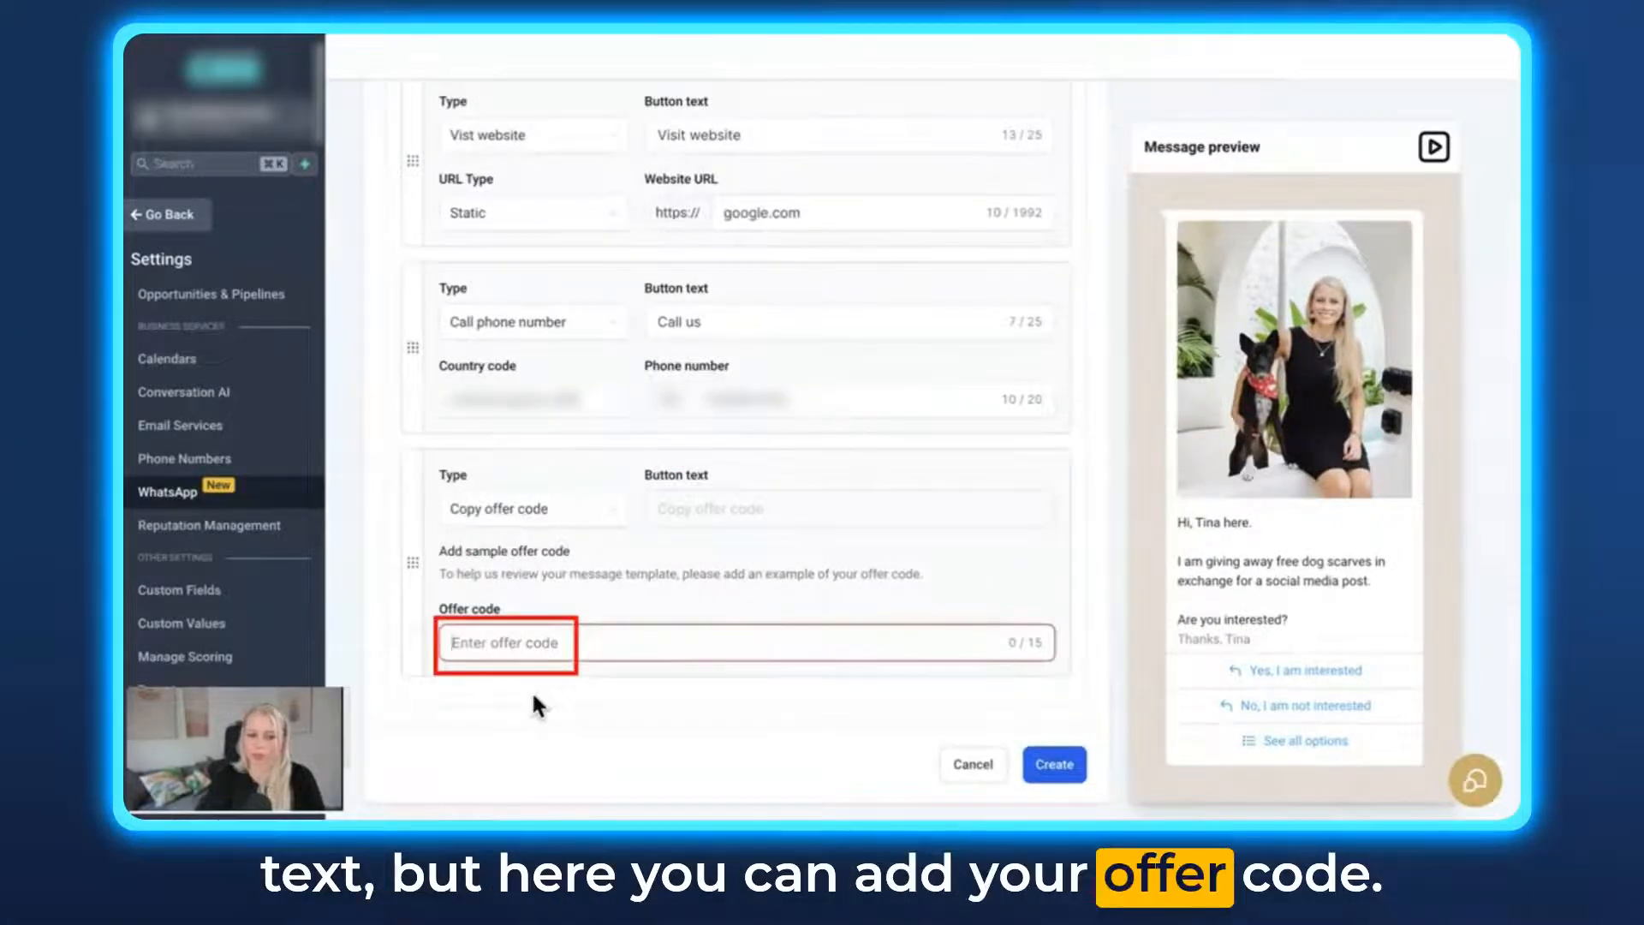
pyautogui.write('50OFF')
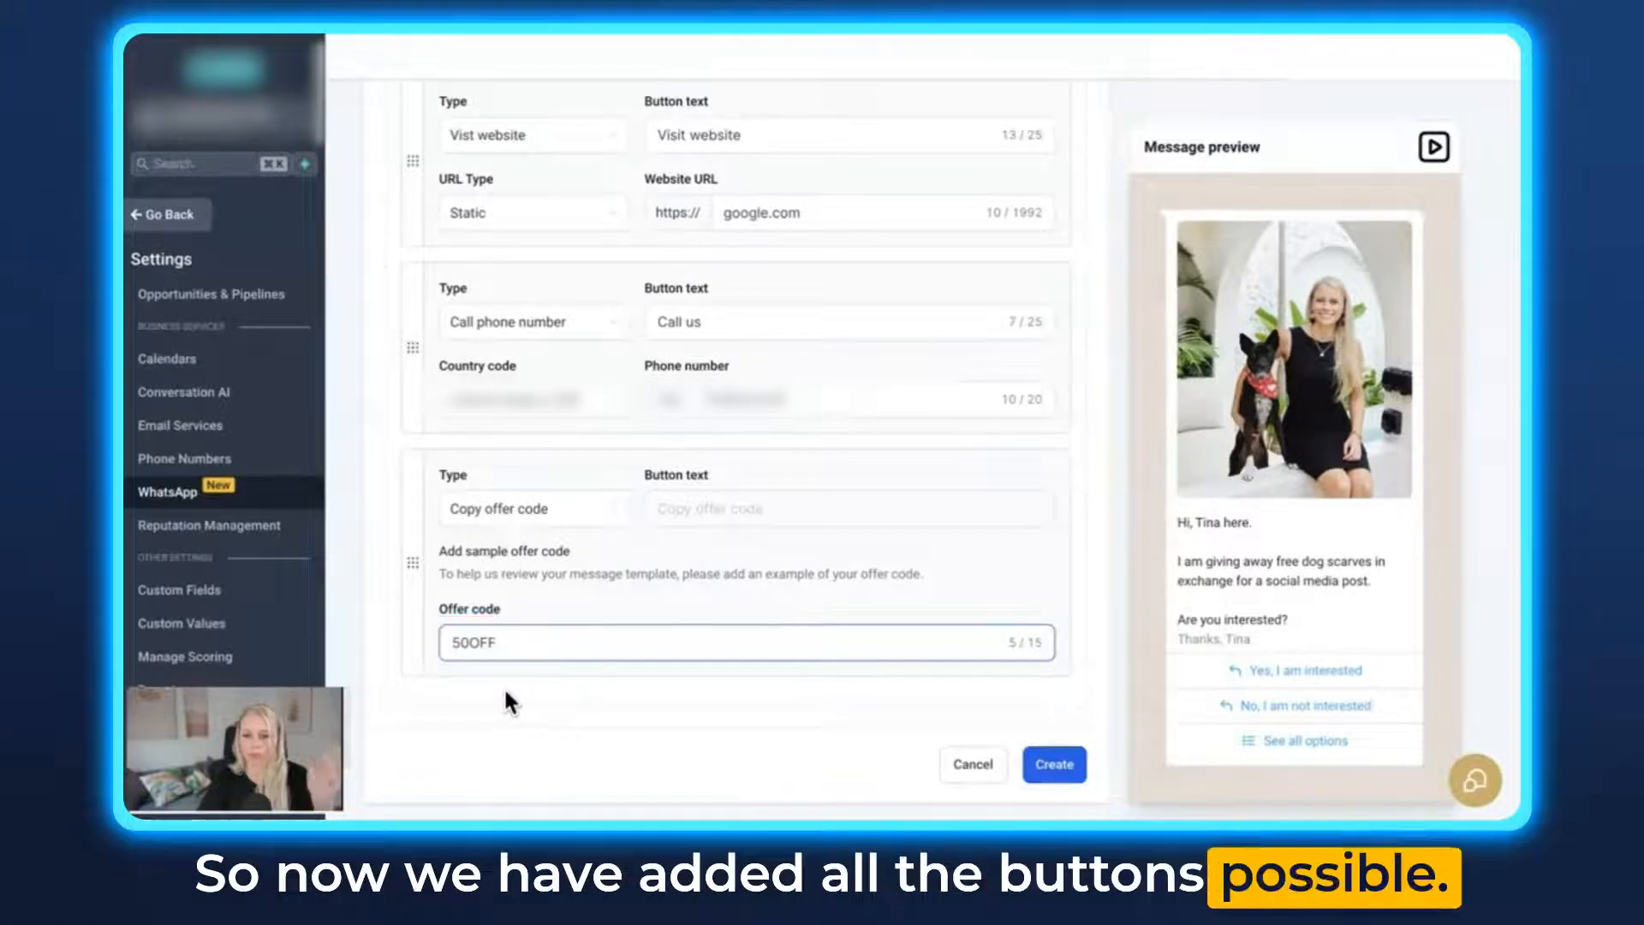
pyautogui.click(1054, 764)
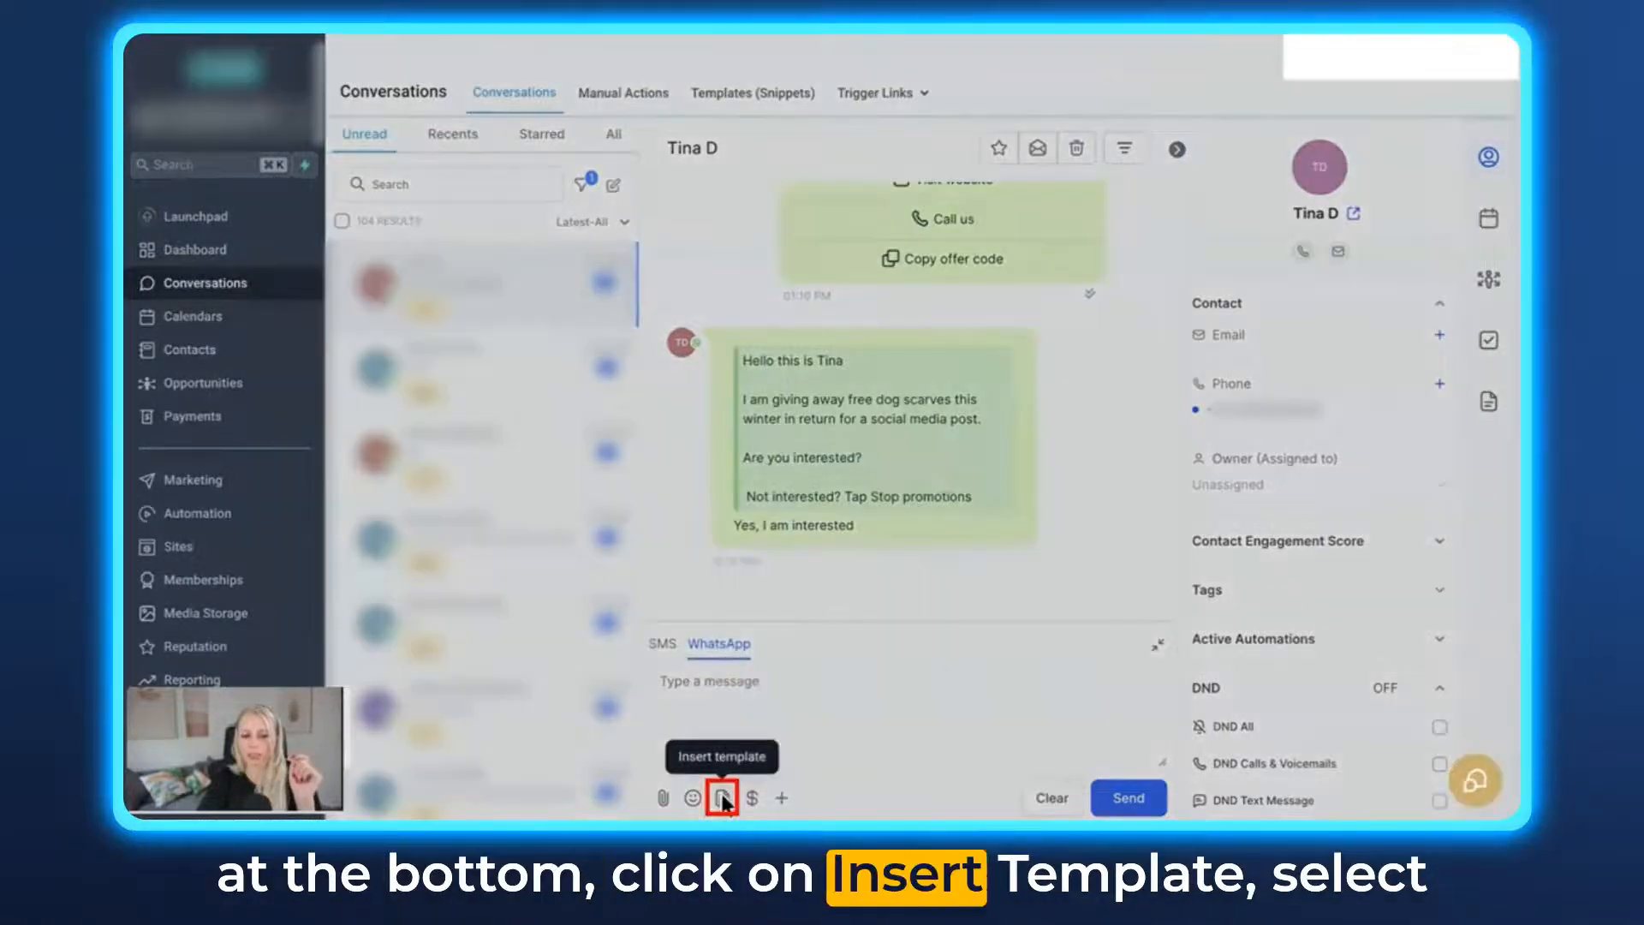
# - Insert the template demotemplate3 (EN_US) into the contact's WhatsApp conversation, send it and review the sent message
pyautogui.click(723, 795)
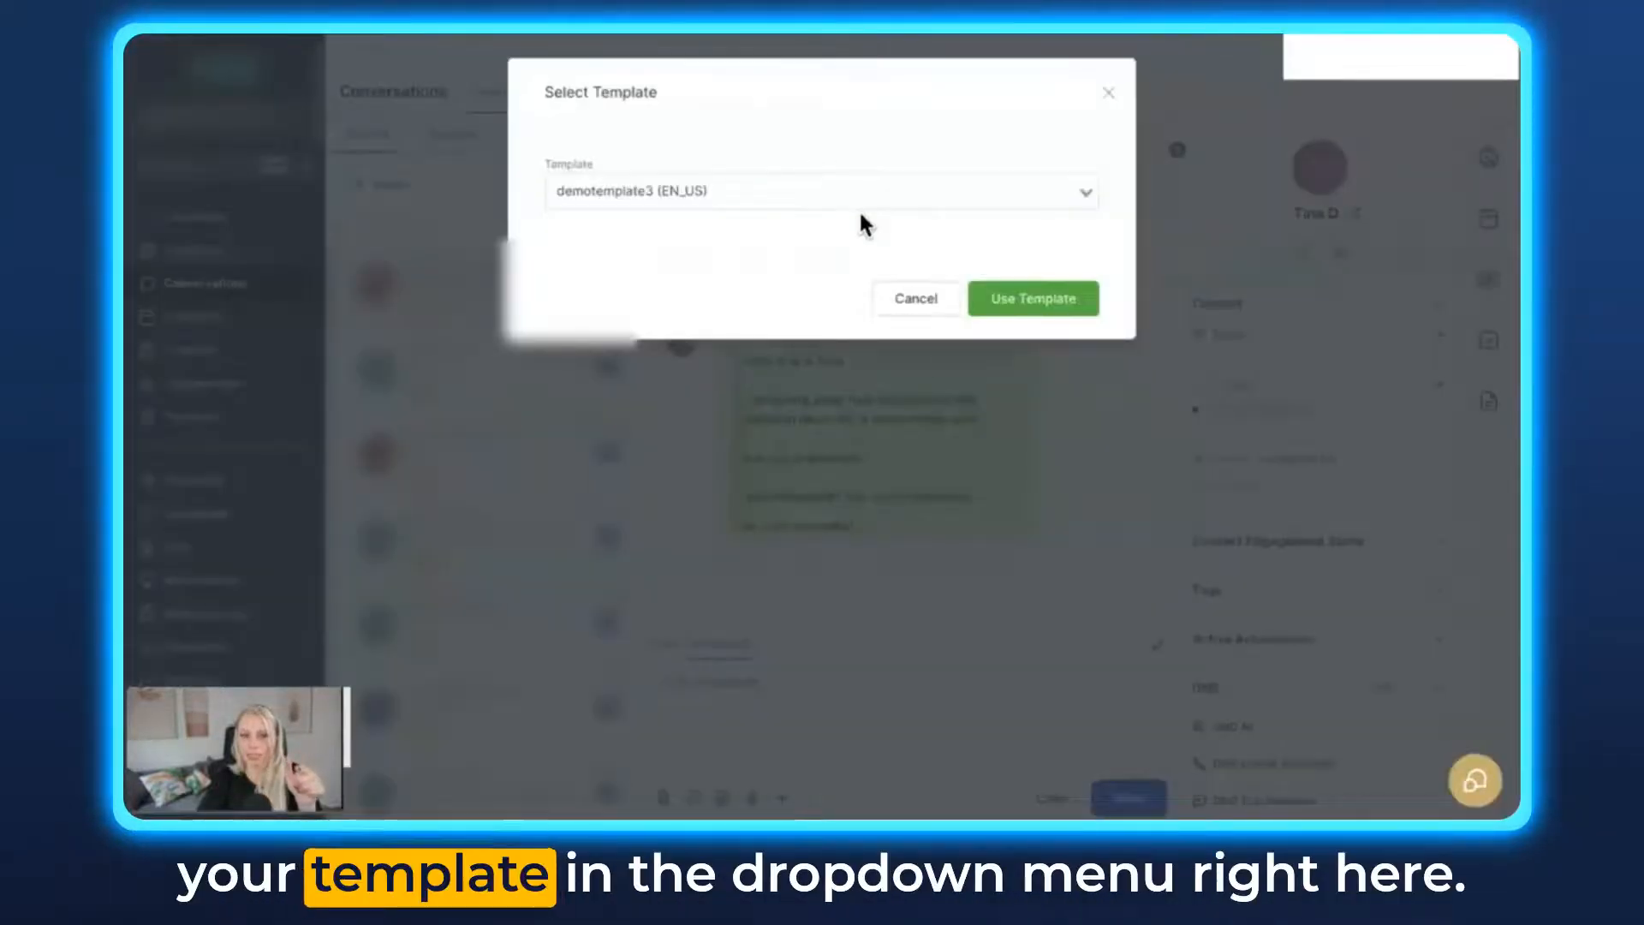
pyautogui.click(1027, 299)
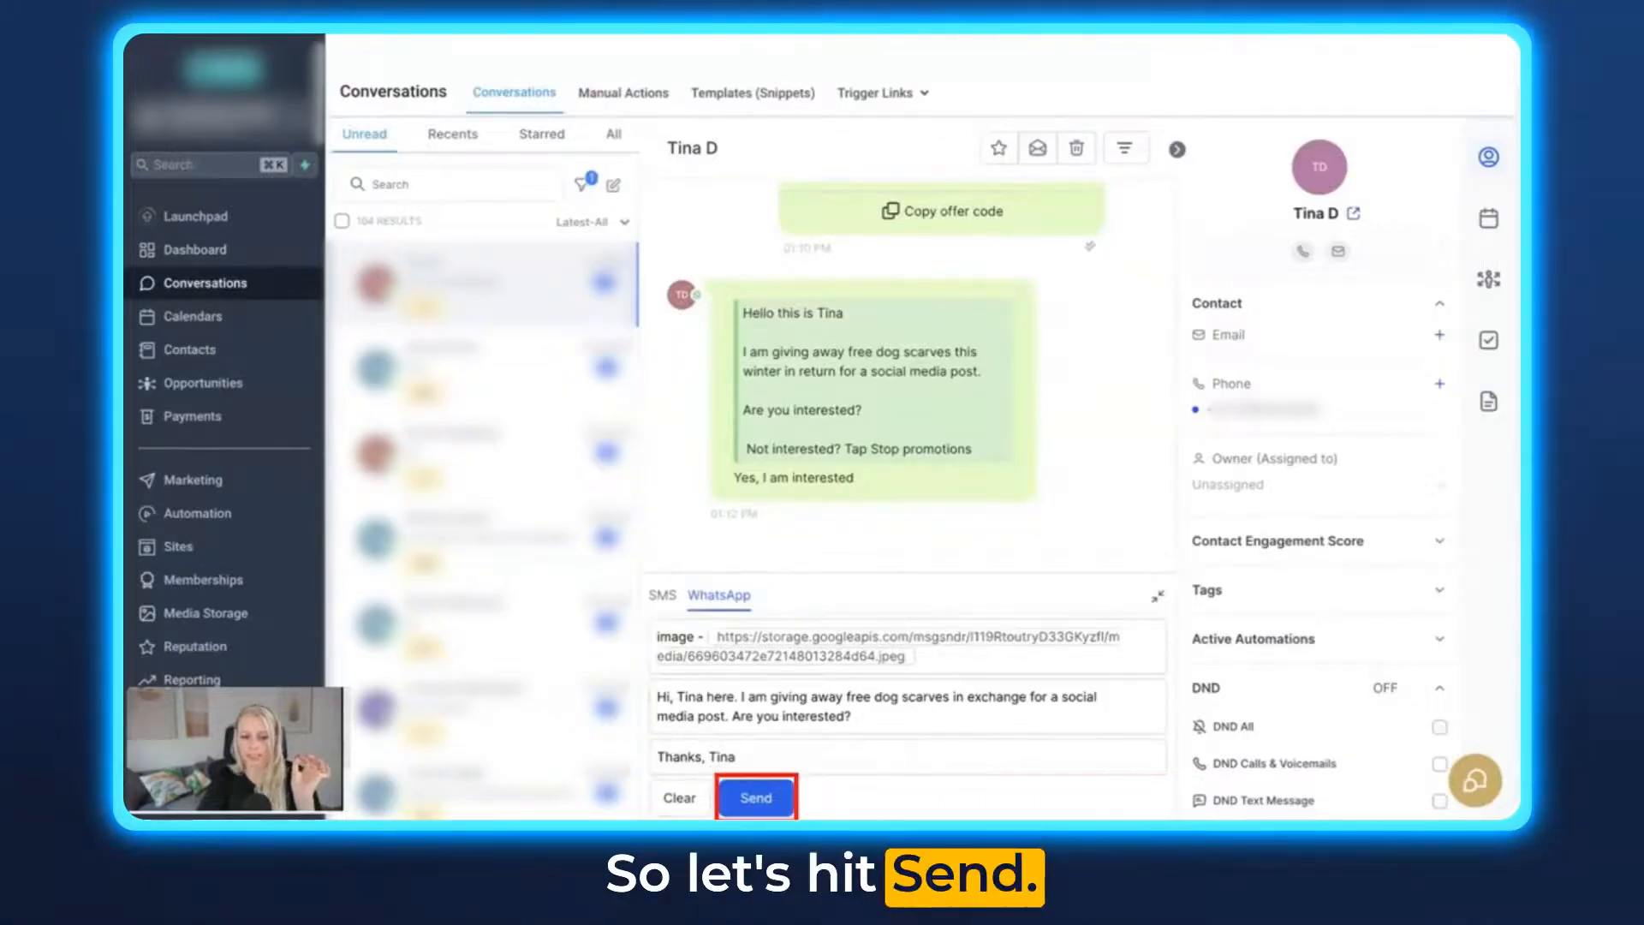
pyautogui.click(755, 797)
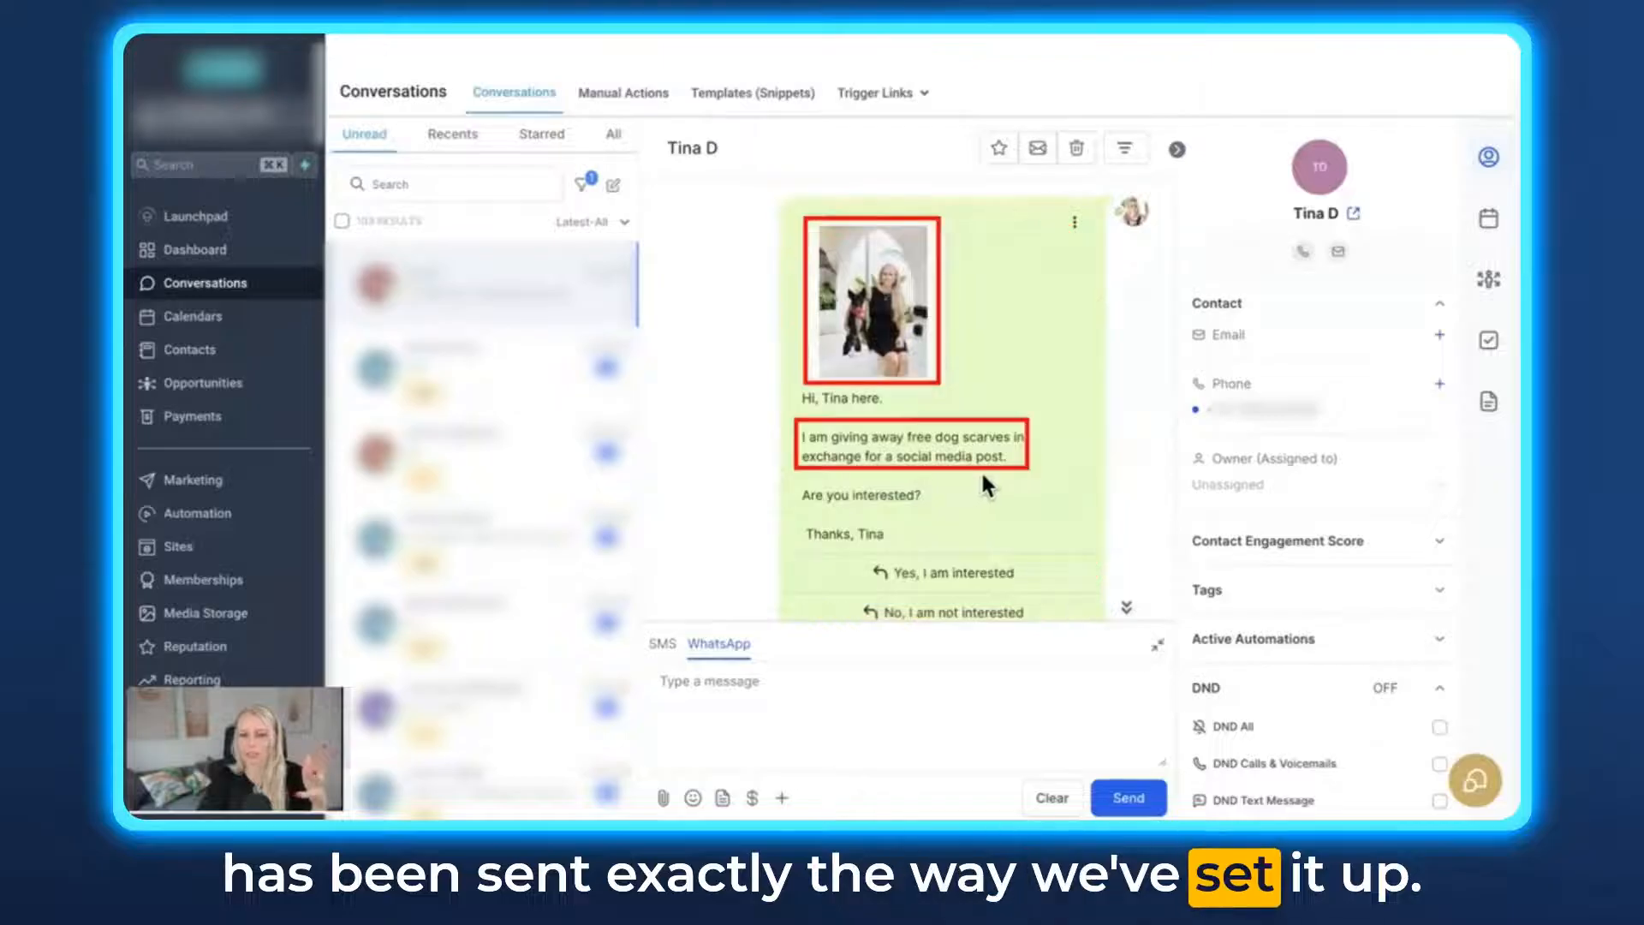
pyautogui.scroll(-3, 917, 481)
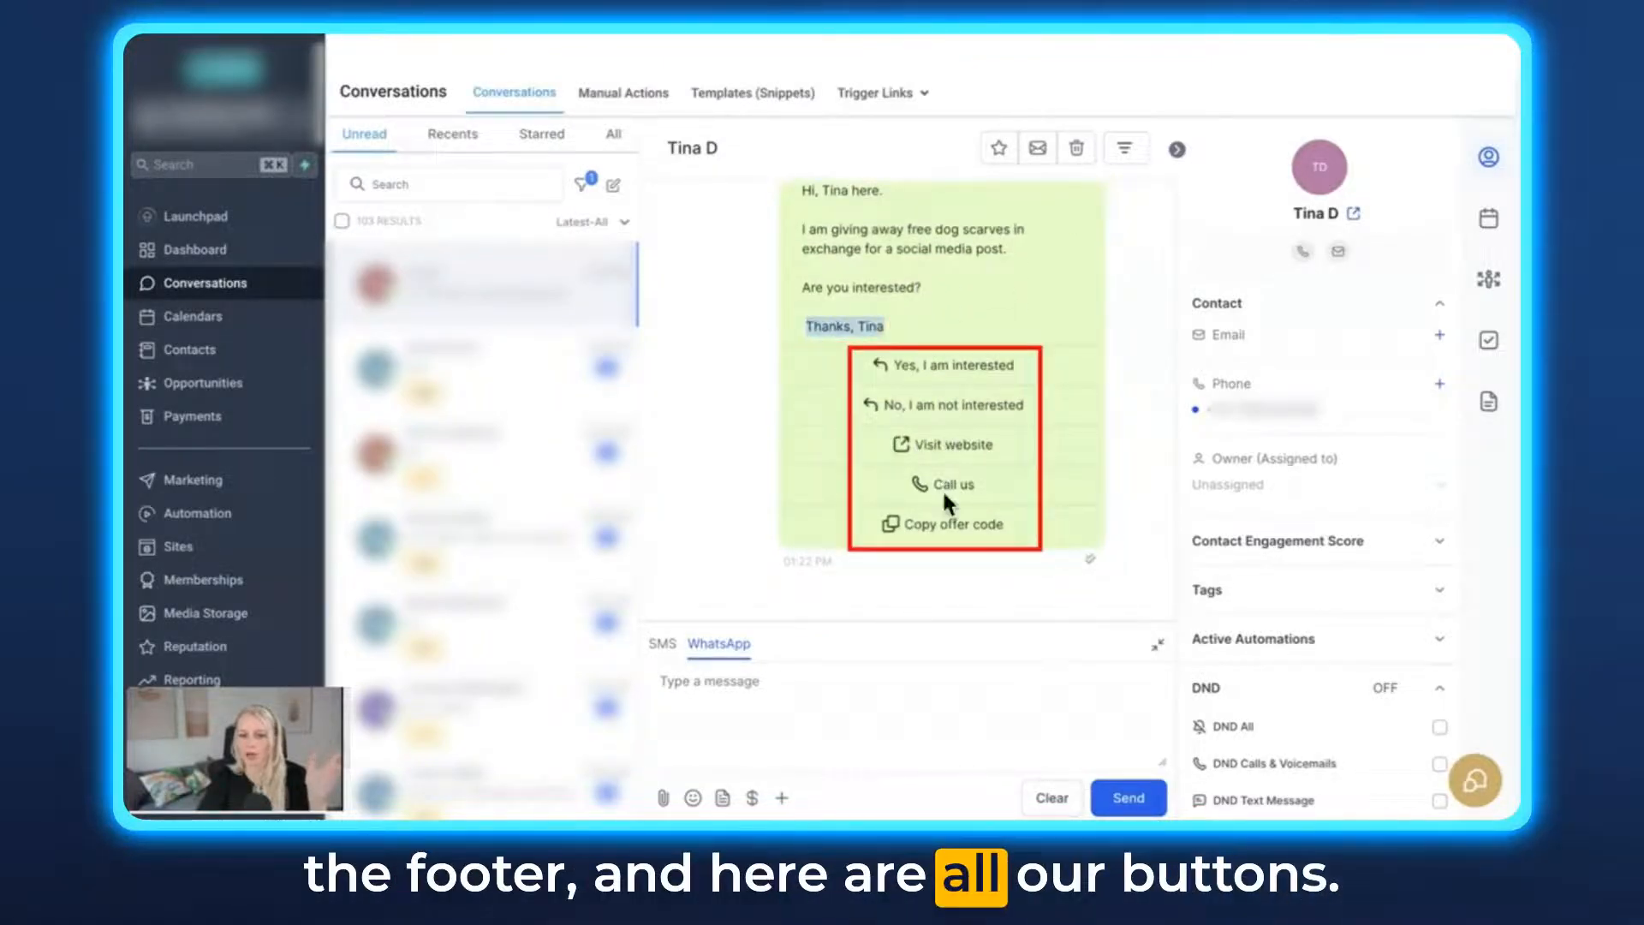
pyautogui.scroll(1, 966, 488)
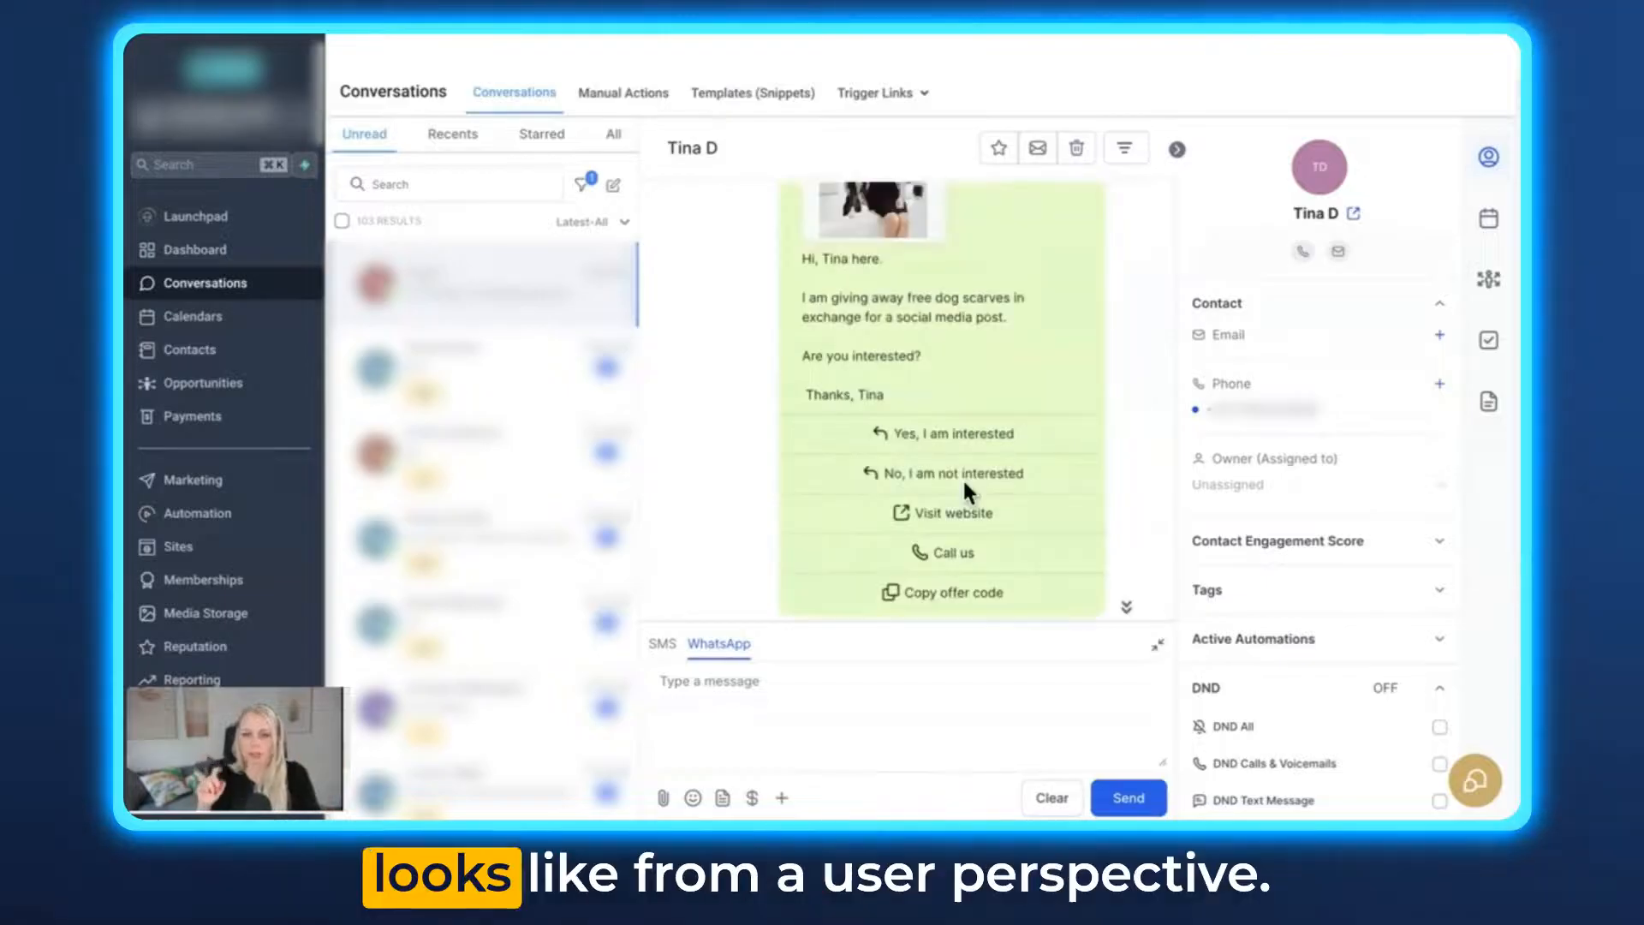